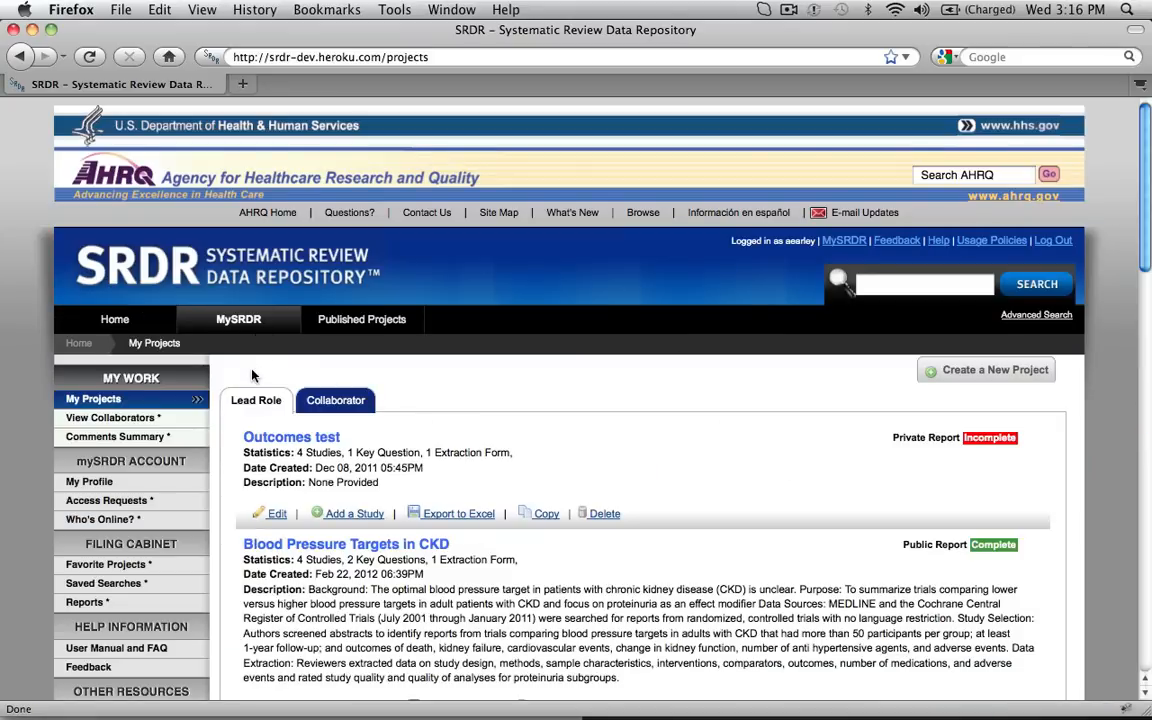
- Open the Blood Pressure Targets in CKD project created Jun 14, 2012 for editing and go to its extraction forms list
scroll(252, 375, "down", 10)
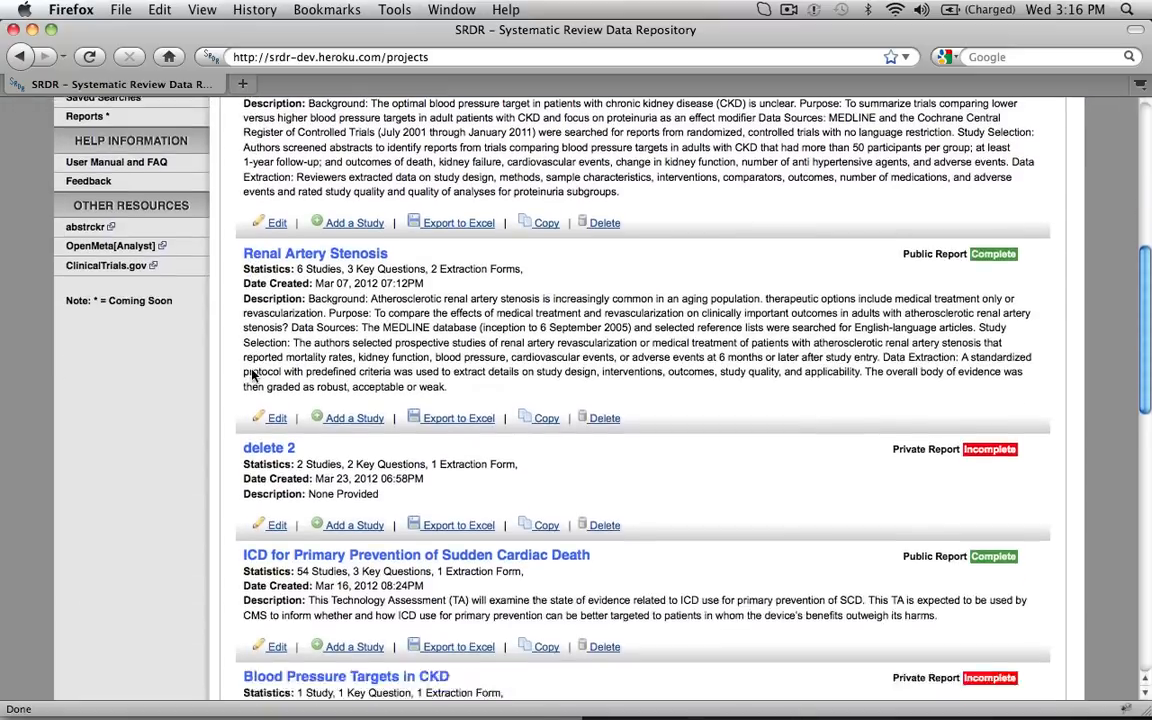
scroll(252, 375, "down", 8)
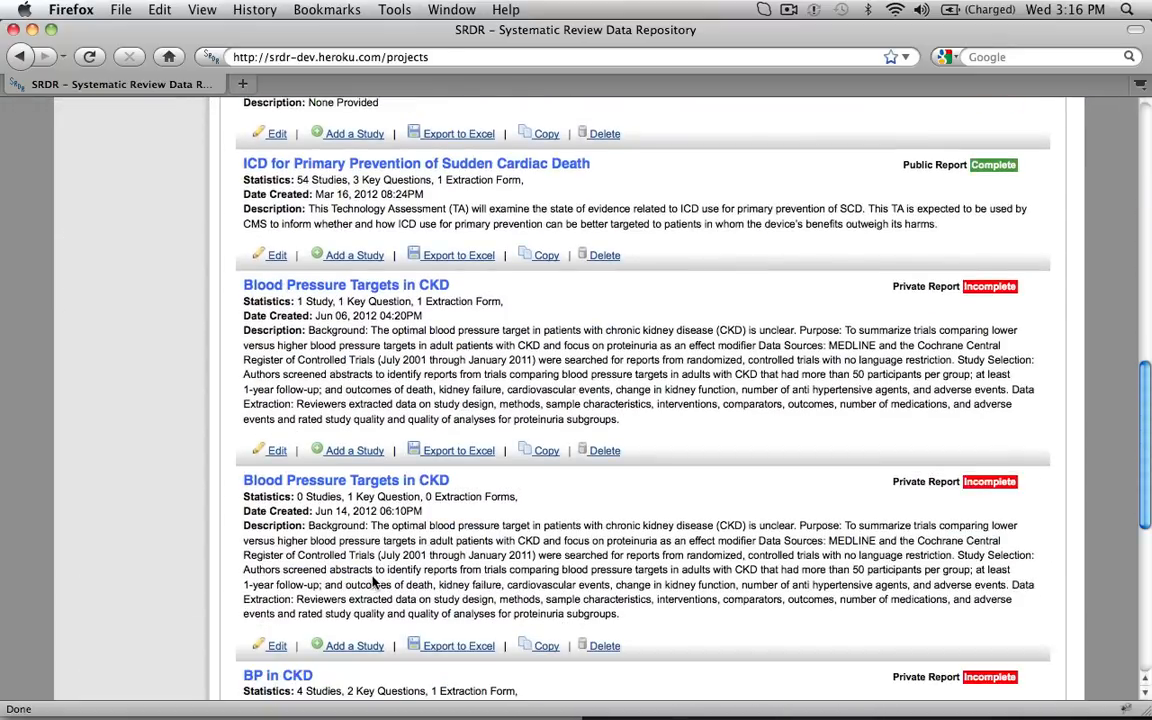
left_click(277, 646)
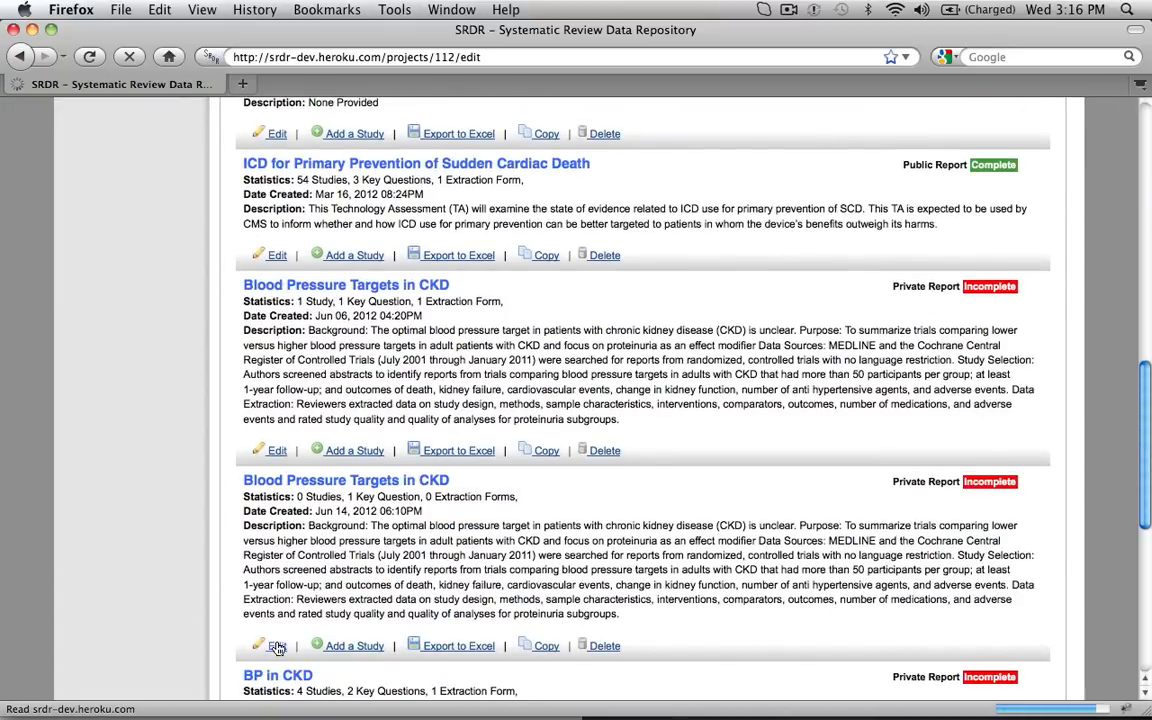
scroll(278, 645, "down", 4)
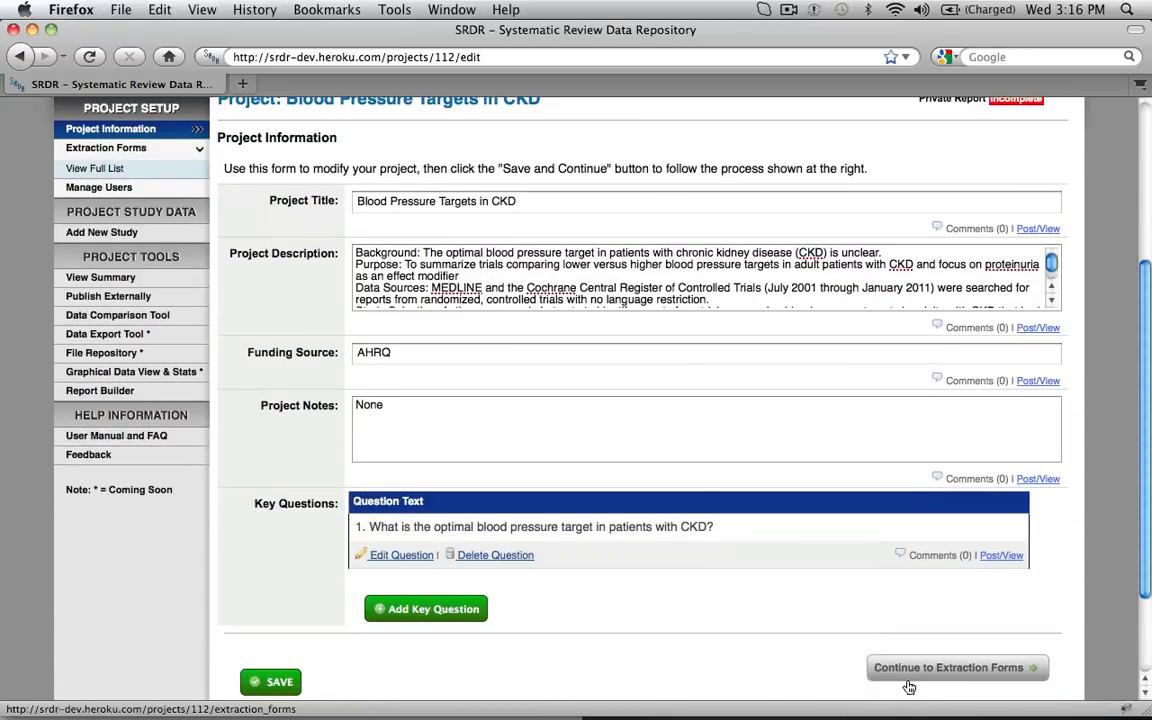
left_click(155, 170)
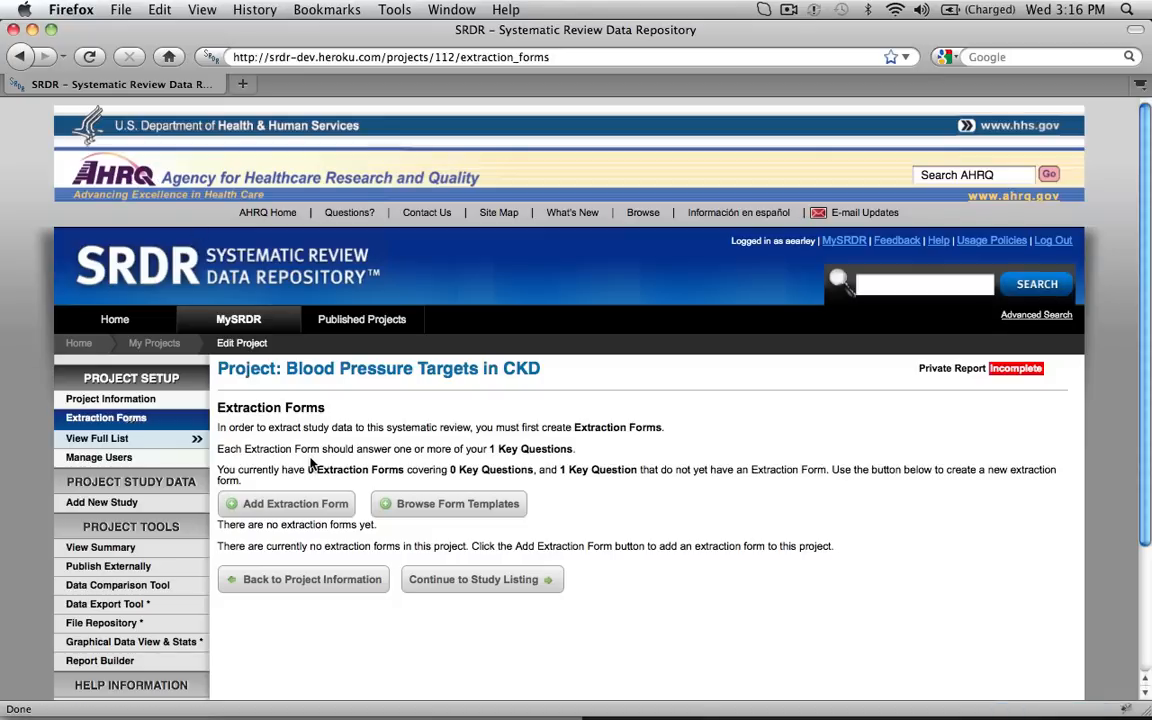
- Start a new extraction form titled "RCT for BP in CKD"
scroll(311, 464, "down", 1)
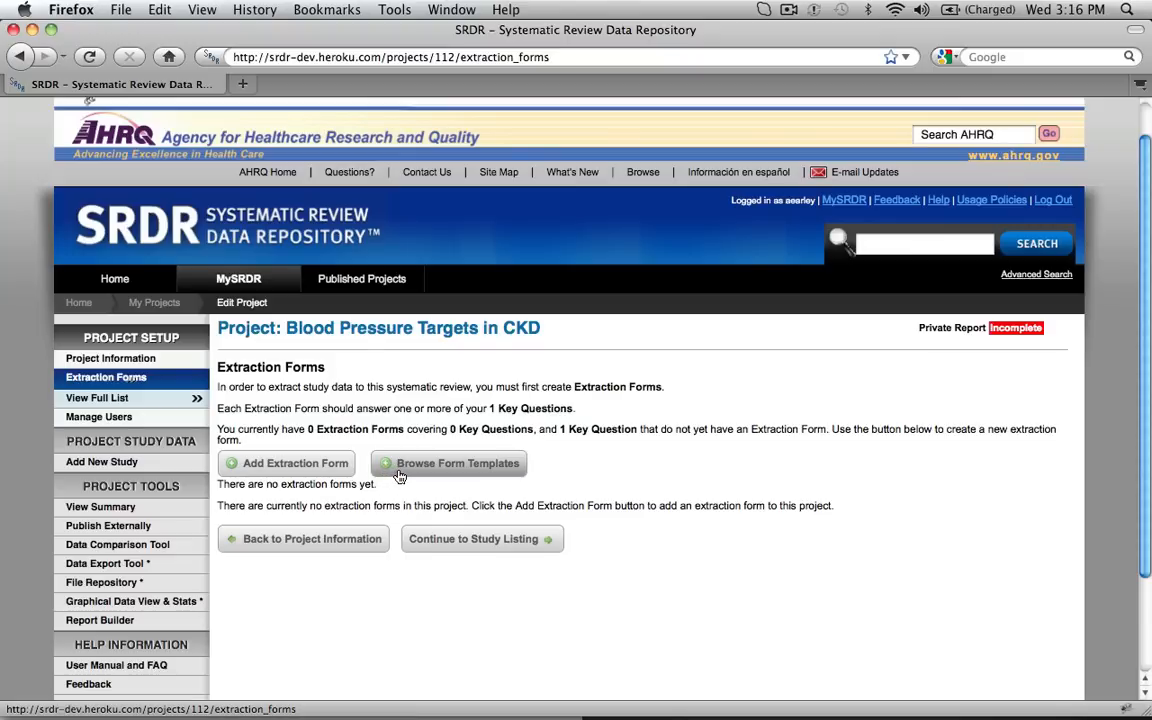
left_click(337, 475)
left_click(416, 531)
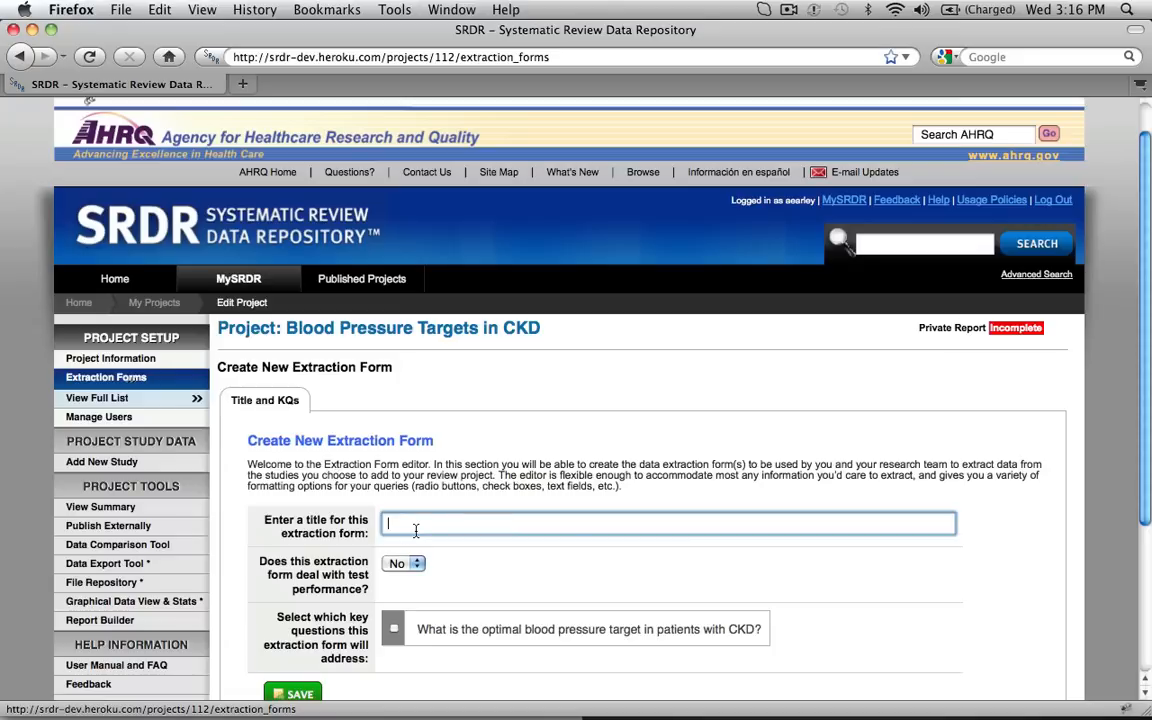
type("RCT ")
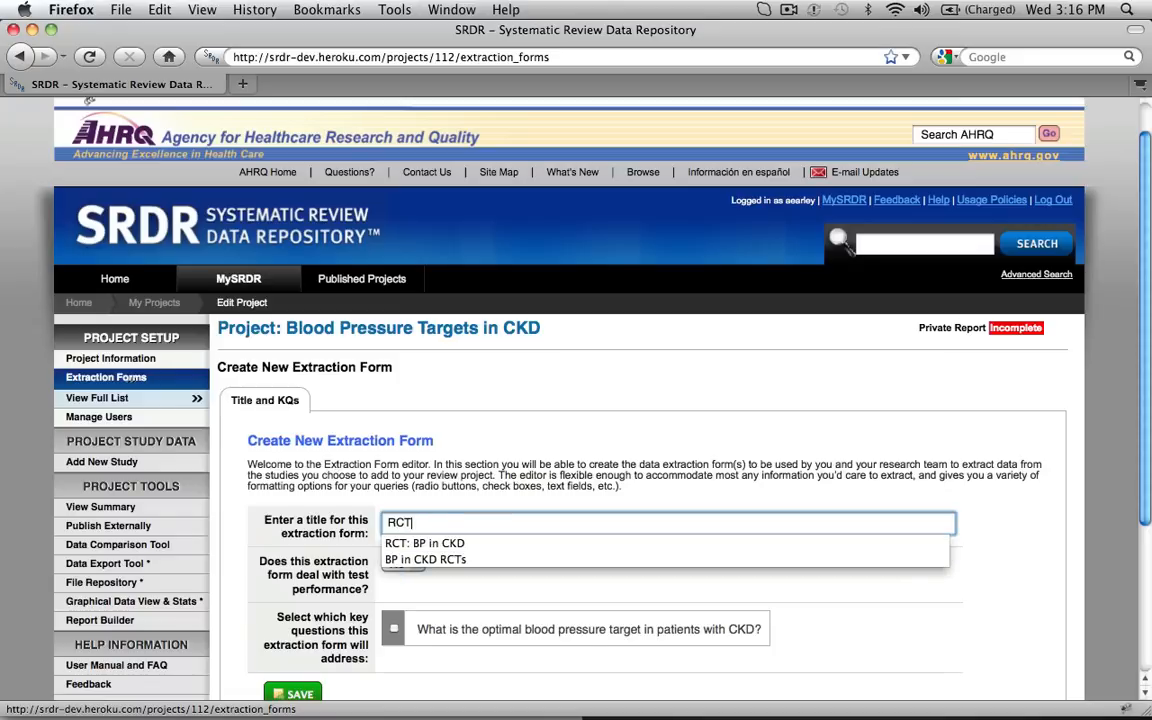
type("for BP")
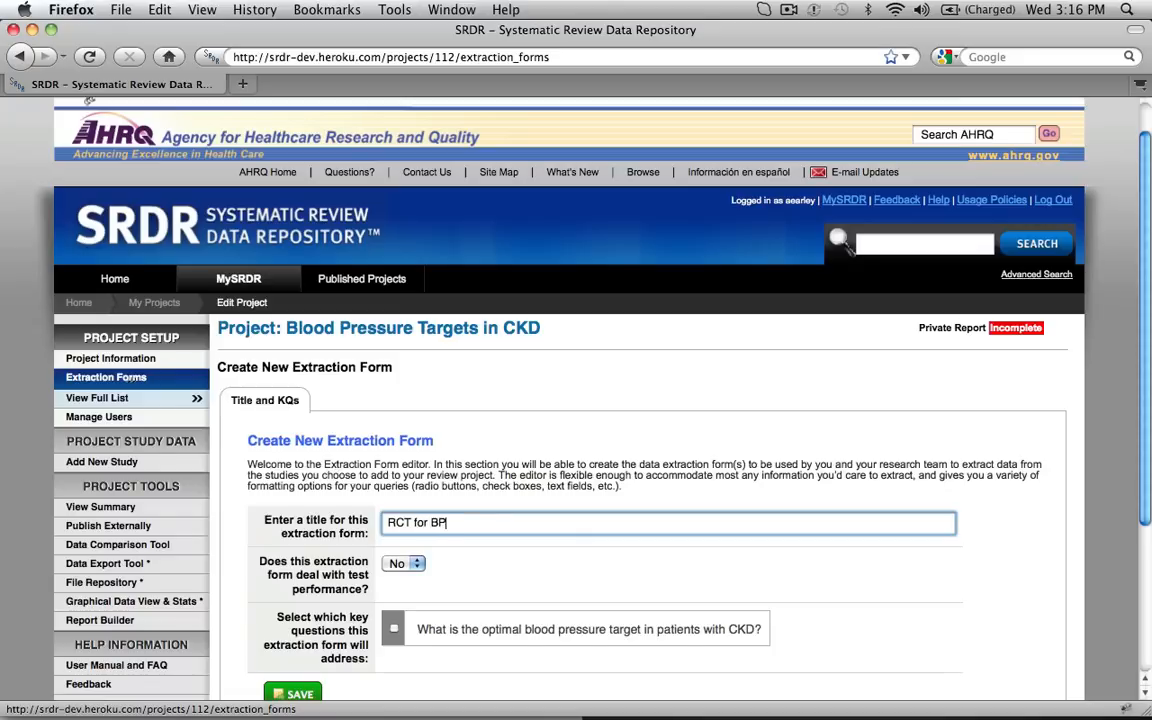
type(" in CKD")
- Keep test performance at No, assign the key question on optimal blood pressure target in CKD patients, and save the form
left_click(403, 563)
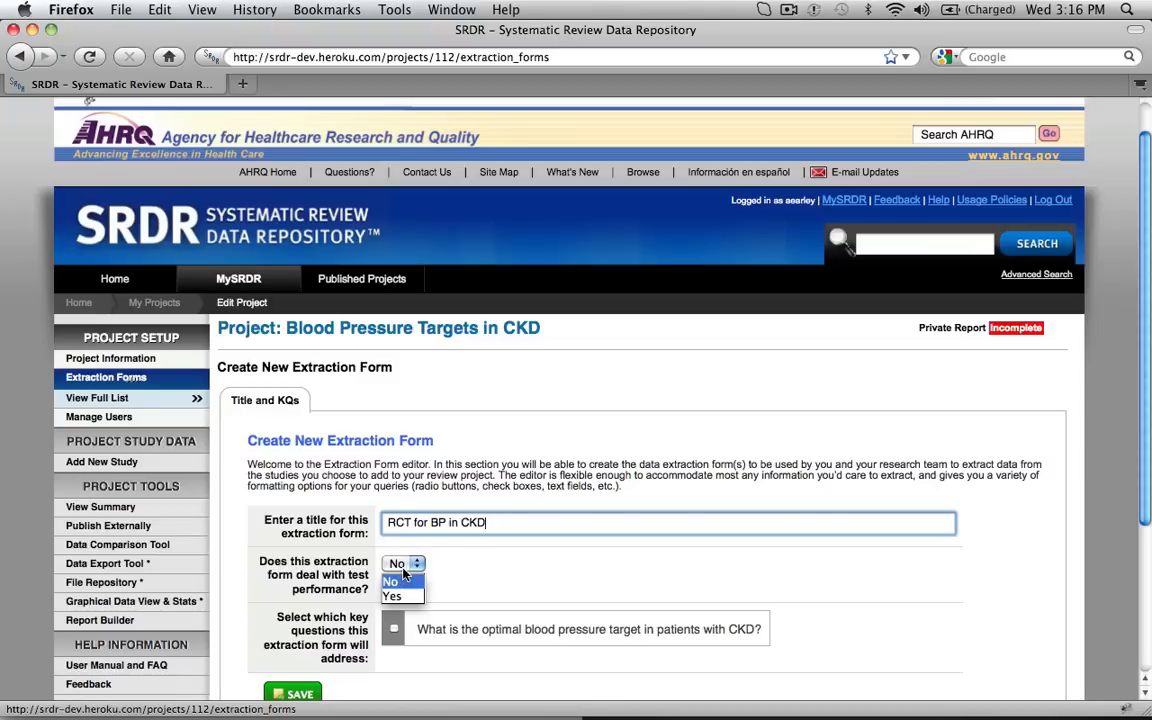
left_click(398, 630)
left_click(396, 630)
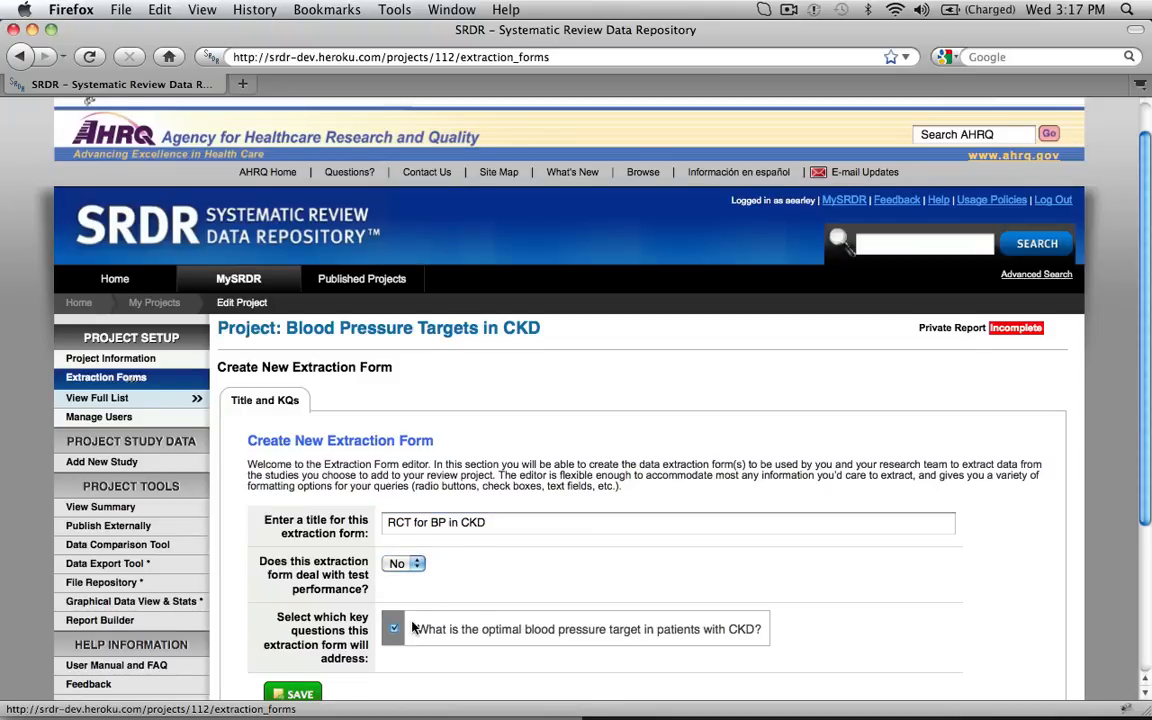
scroll(410, 628, "down", 3)
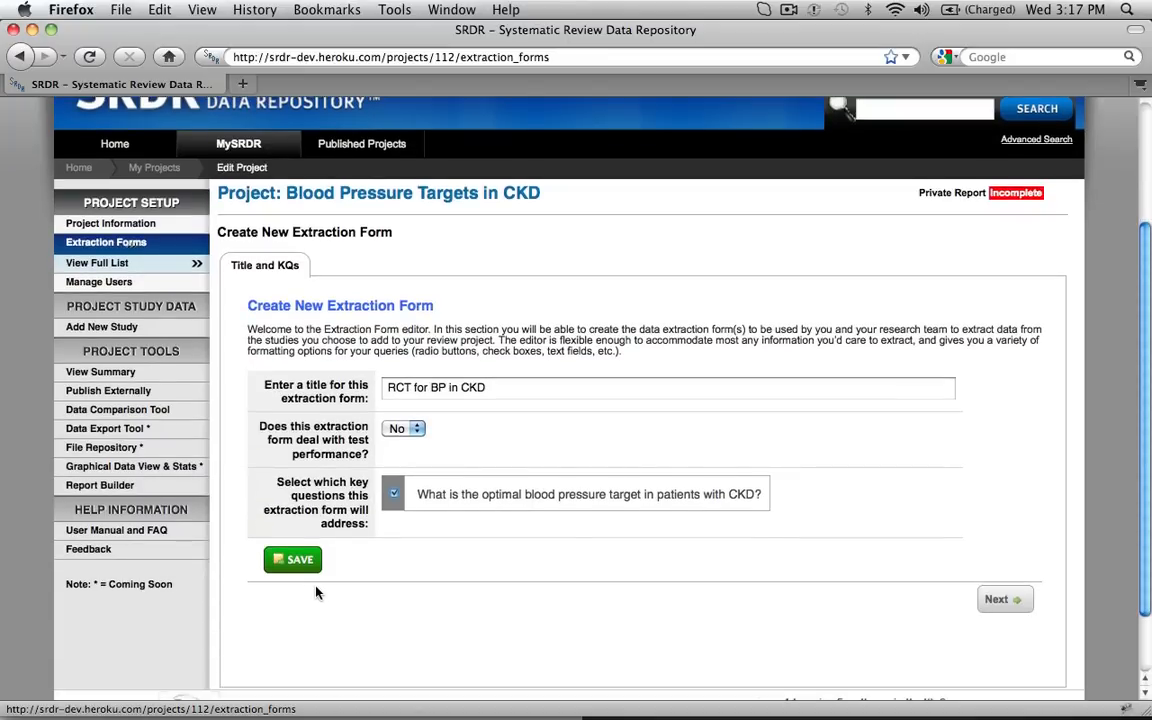
left_click(311, 567)
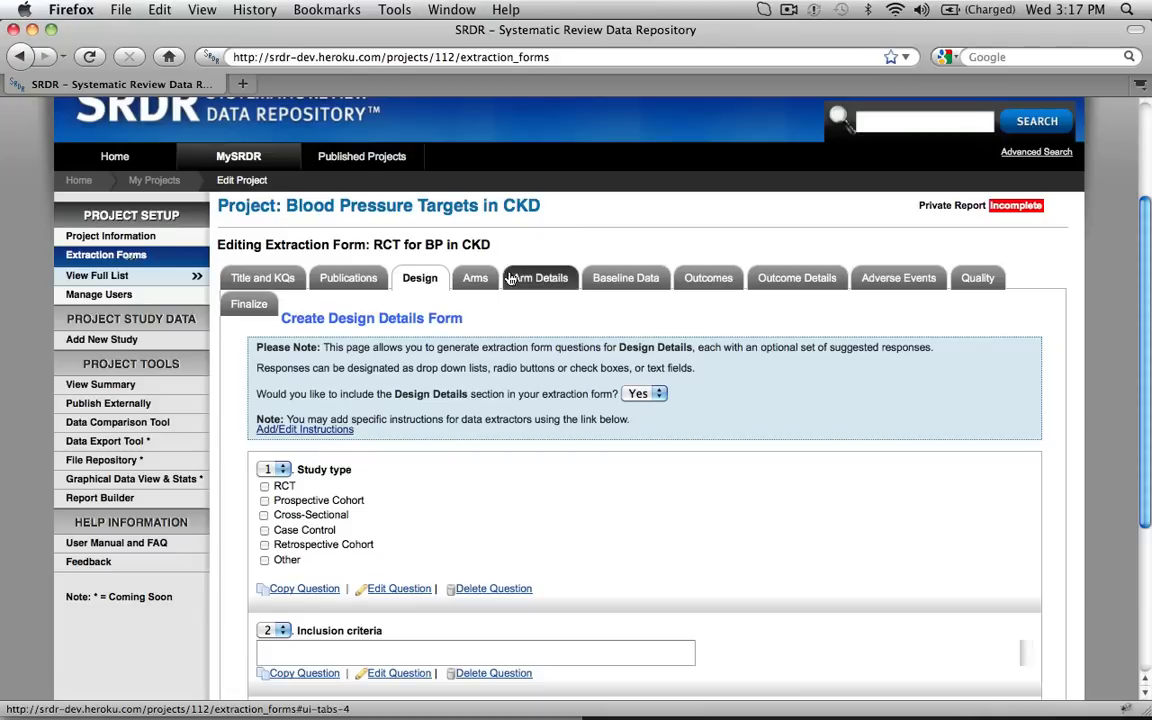
- Review the preview of the extraction form's Publications section
left_click(368, 283)
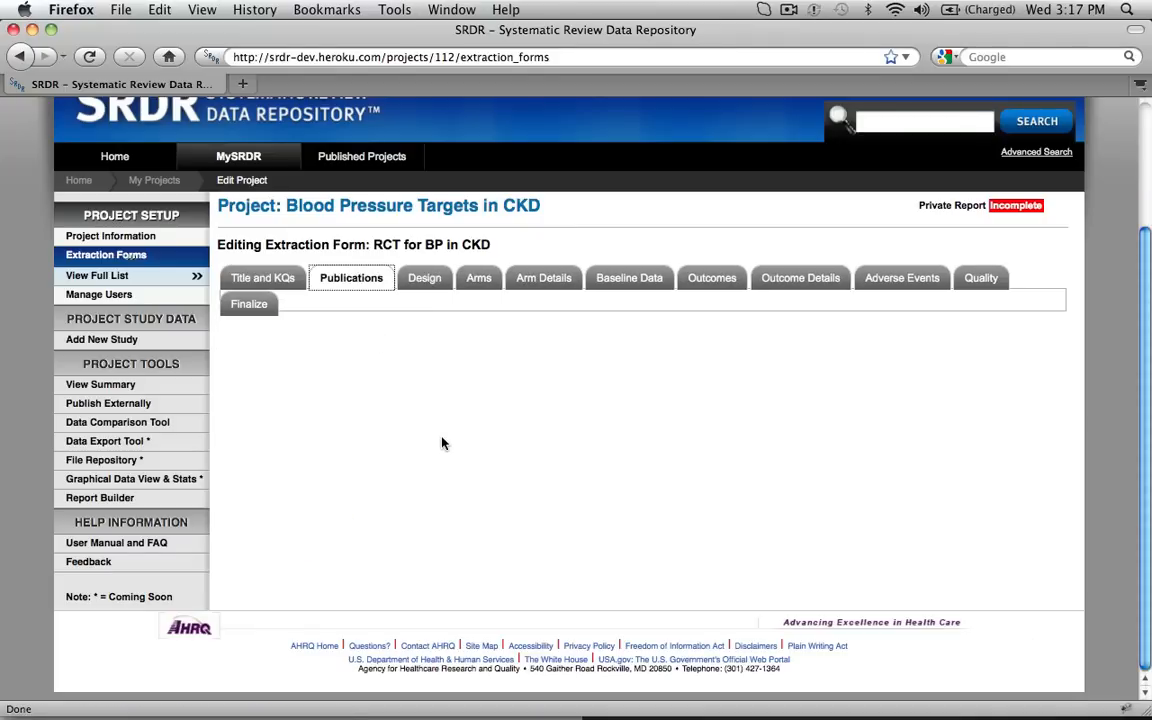
scroll(443, 443, "down", 5)
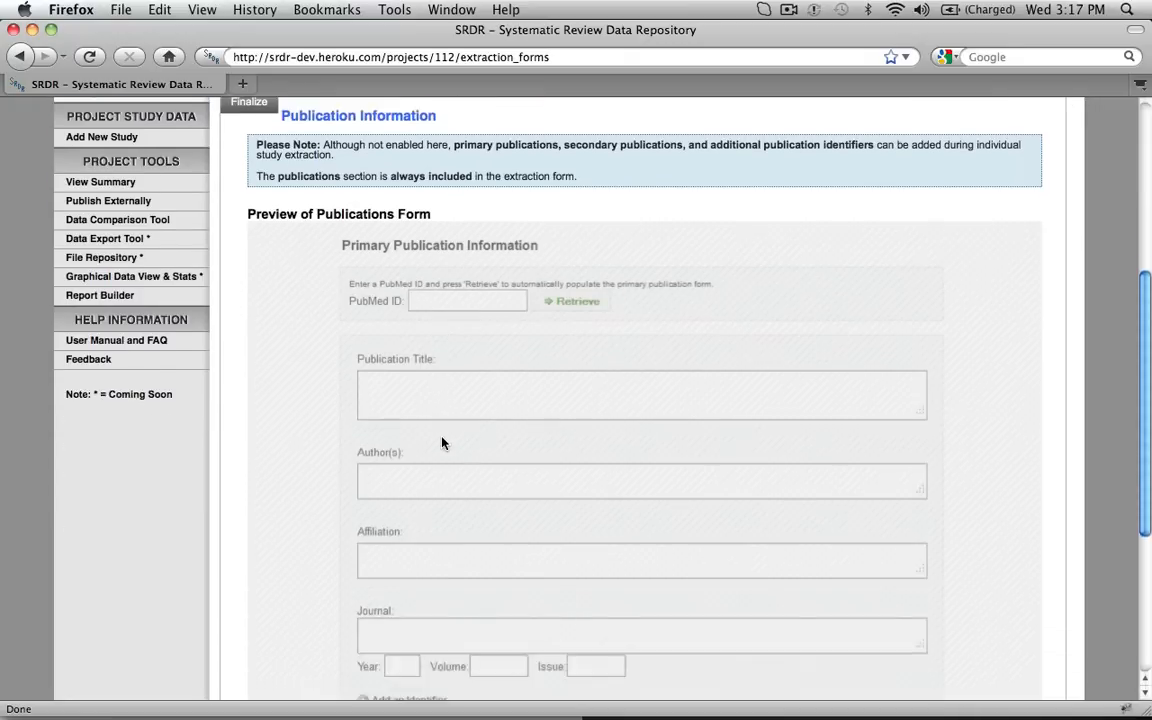
scroll(443, 443, "down", 3)
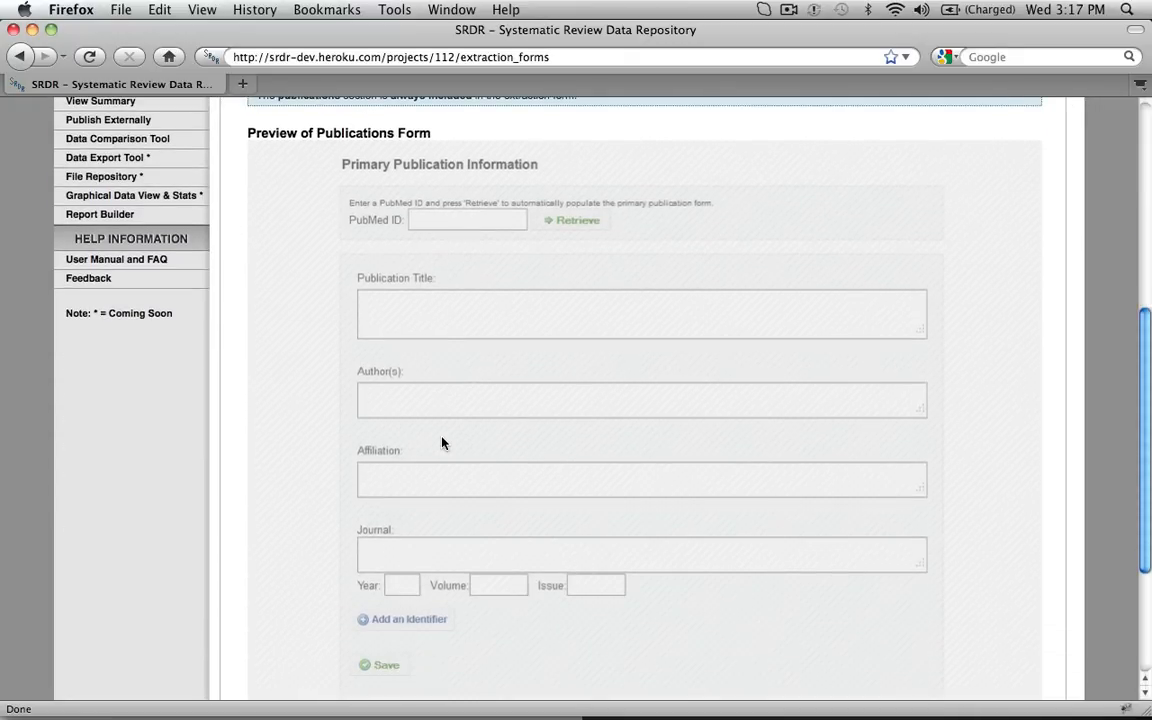
scroll(443, 443, "up", 2)
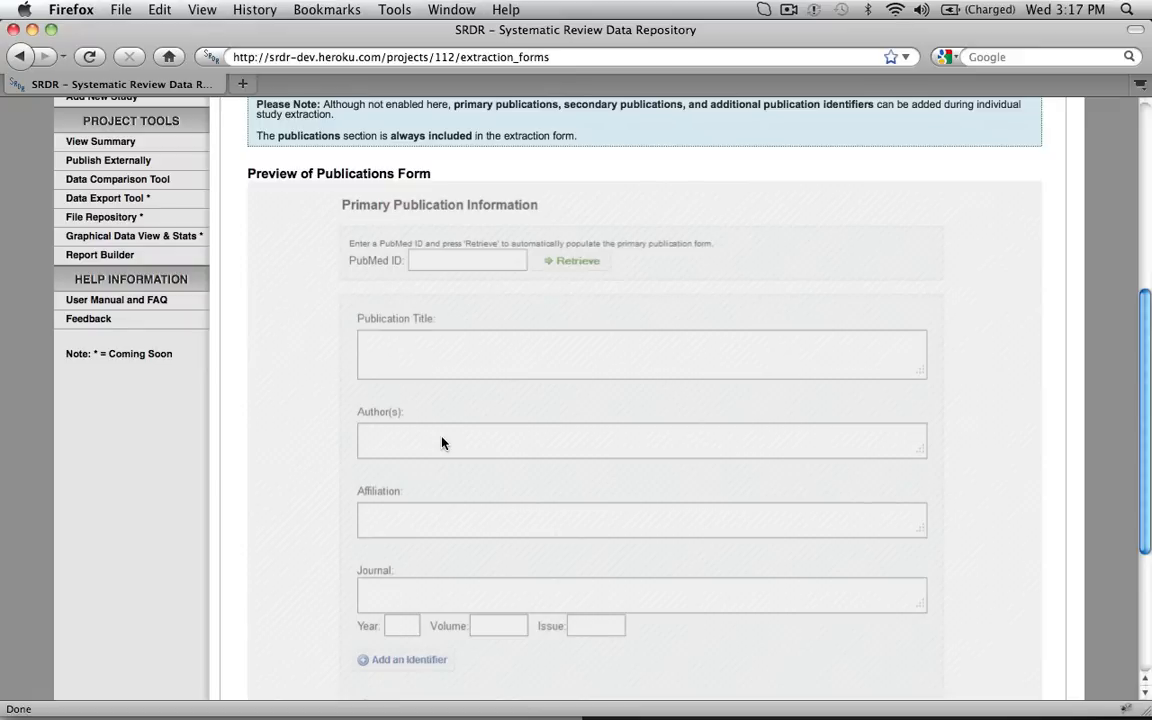
scroll(443, 443, "up", 4)
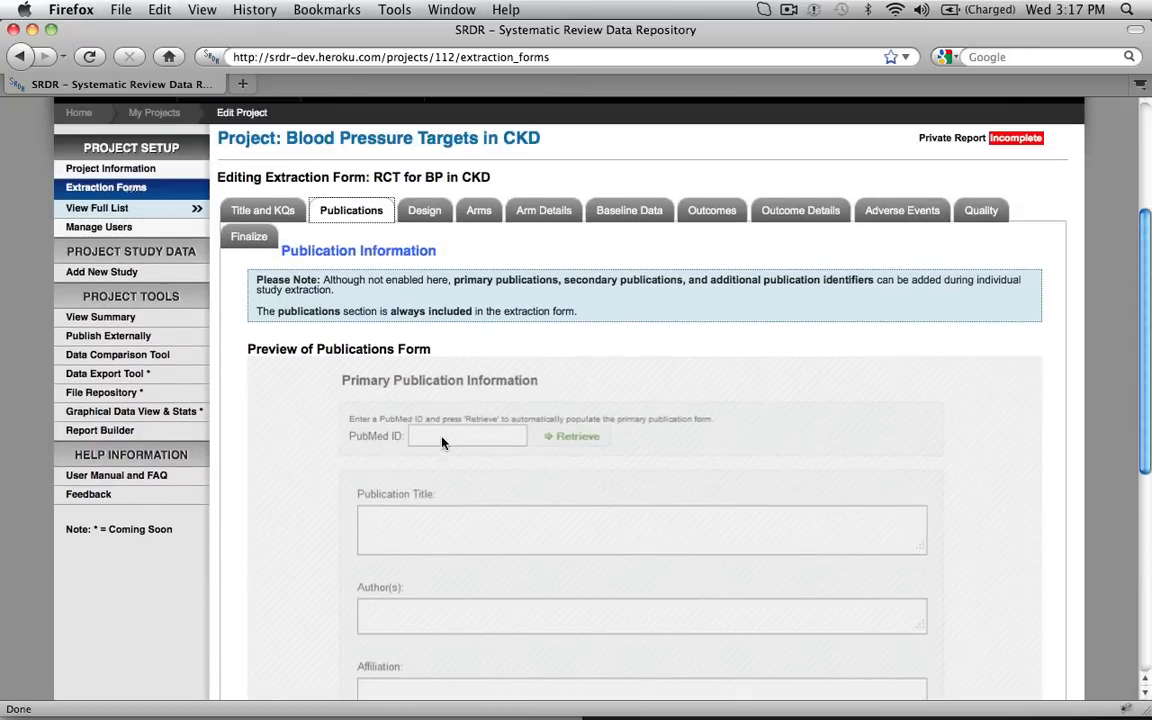
- Keep the Design Details section included in the form and save the extractor instructions "use nd for no data" for it
left_click(436, 214)
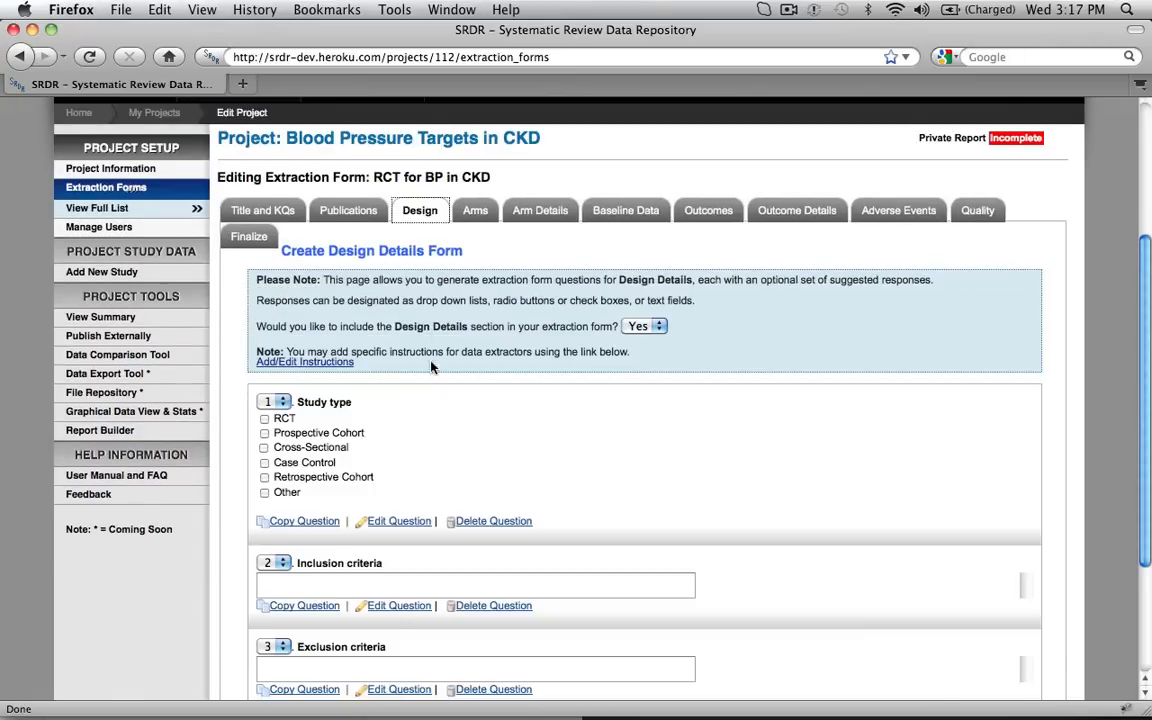
scroll(422, 416, "down", 2)
scroll(422, 416, "down", 1)
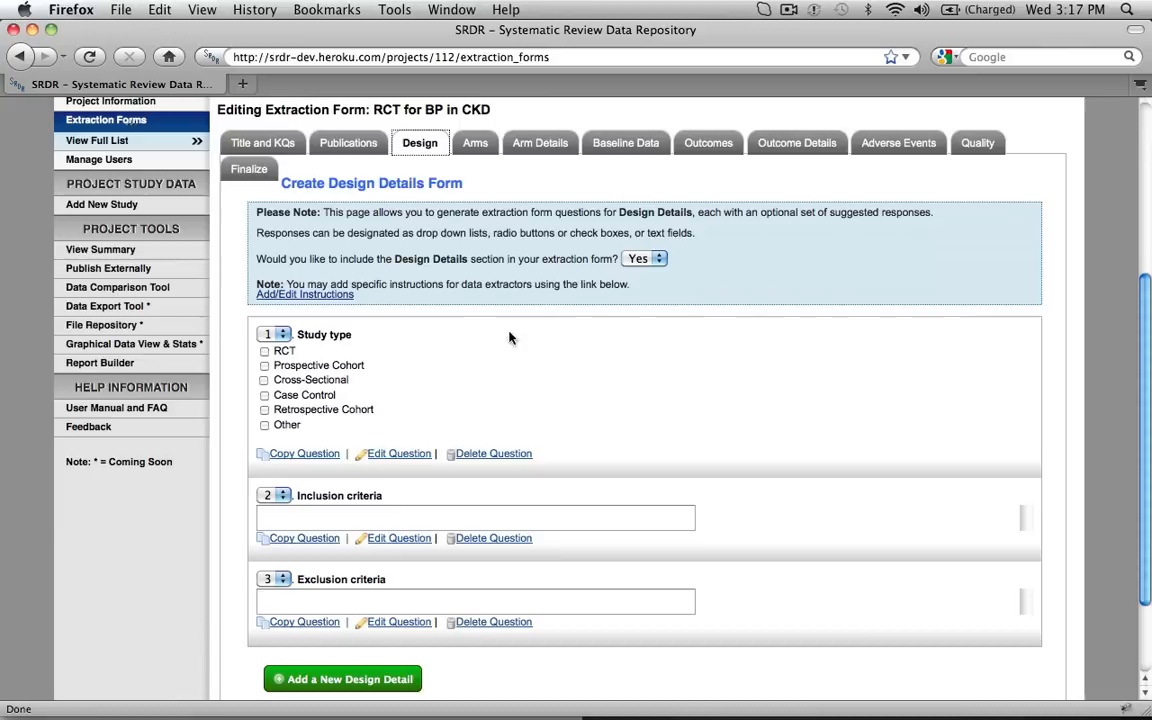
left_click(647, 259)
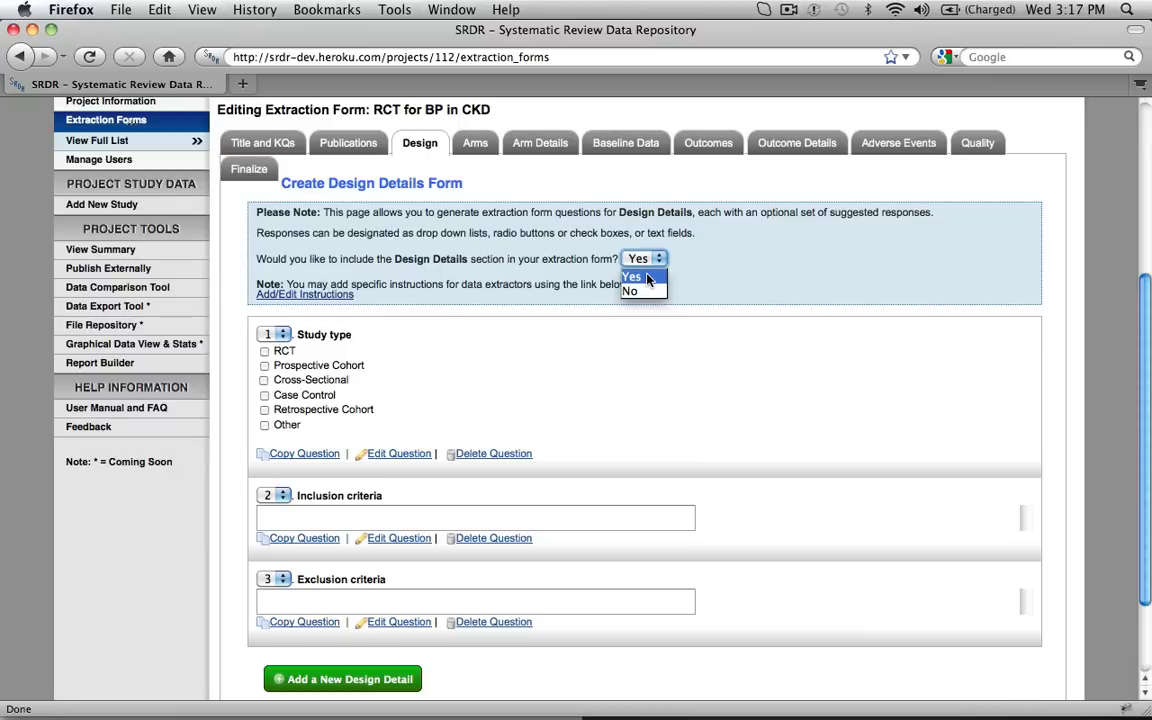
left_click(636, 277)
left_click(316, 296)
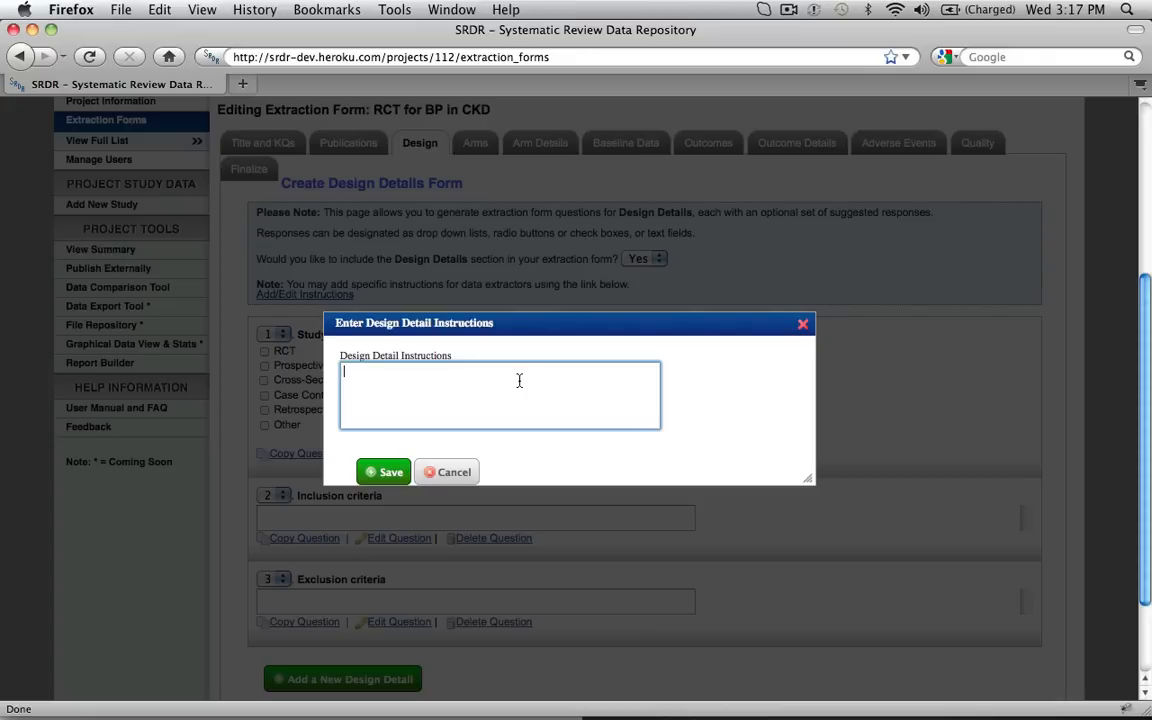
type("use nd for no data")
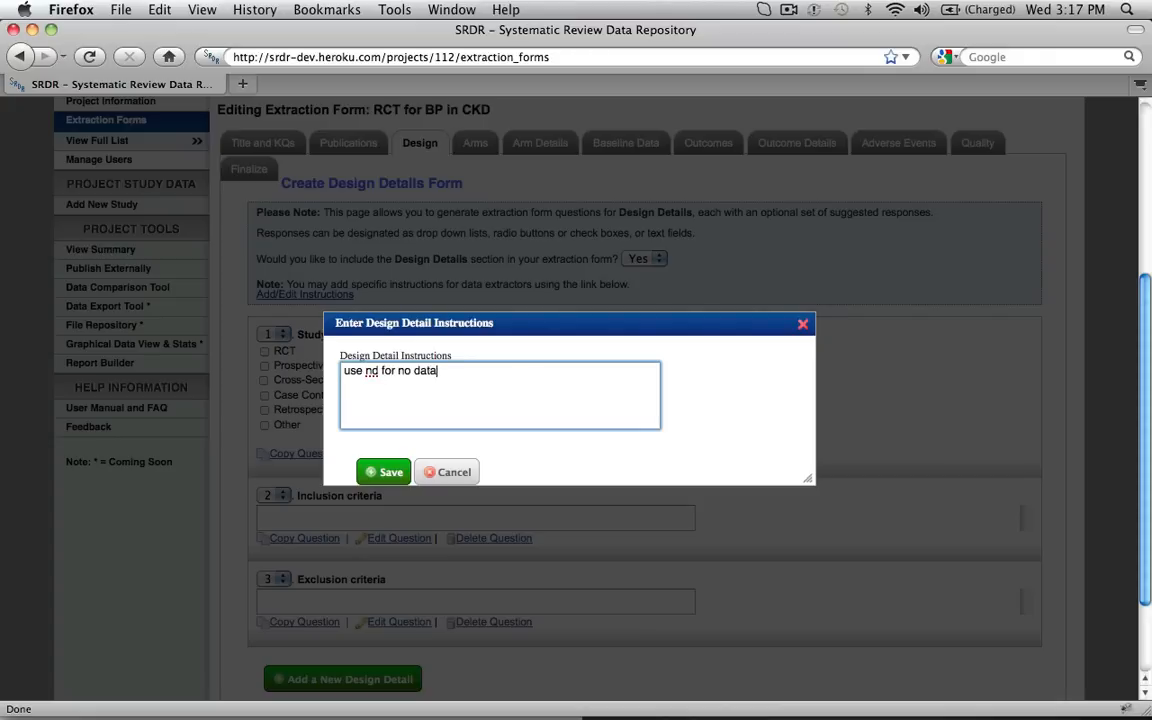
left_click(385, 476)
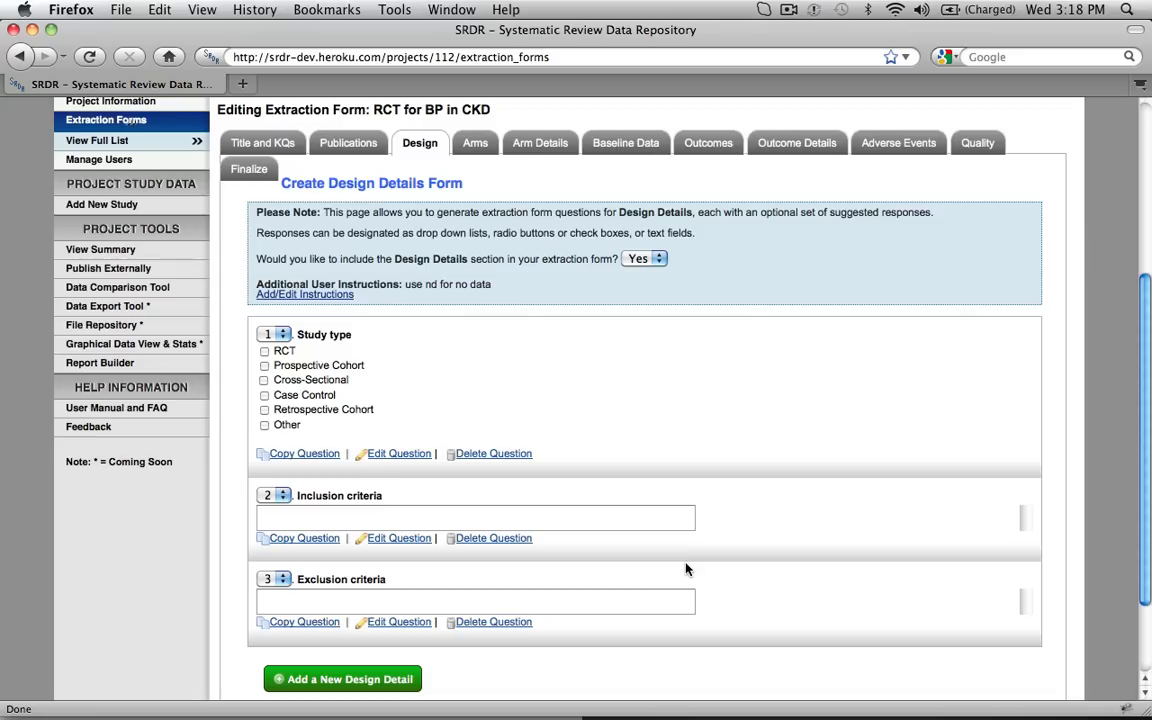
- Add a design detail question "Funding" with the instruction "use nd" and the type Multiple Choice (Only One Answer Allowed)
scroll(686, 568, "down", 1)
scroll(686, 568, "down", 3)
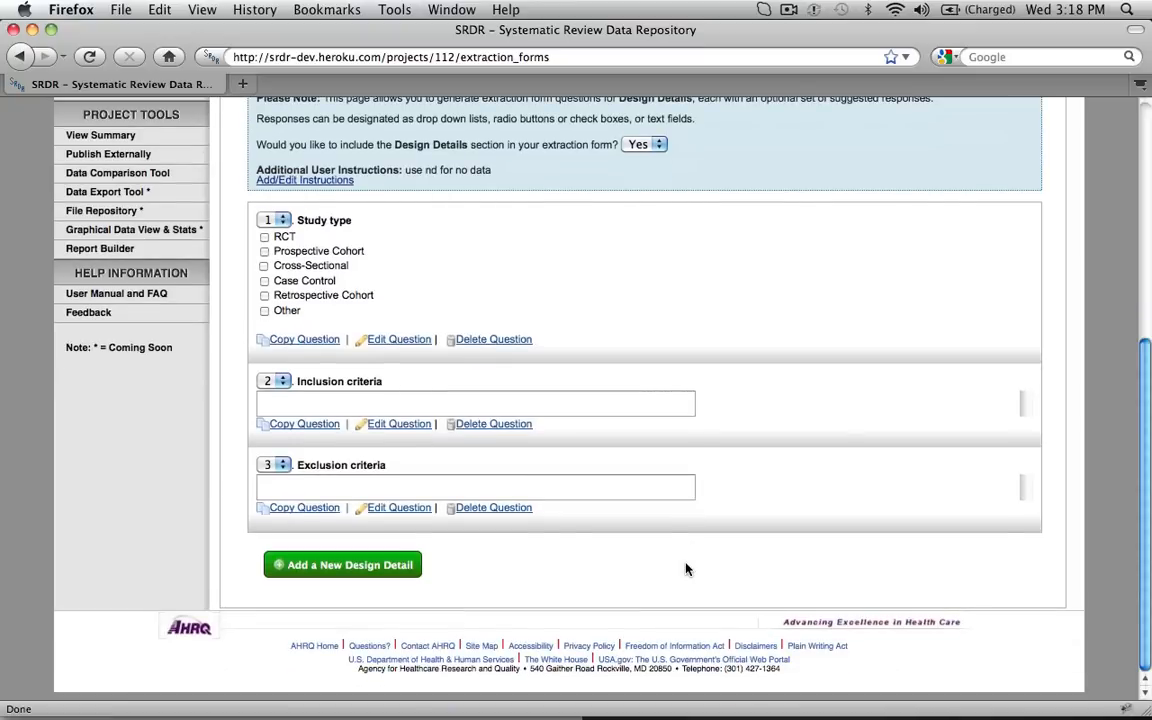
left_click(397, 577)
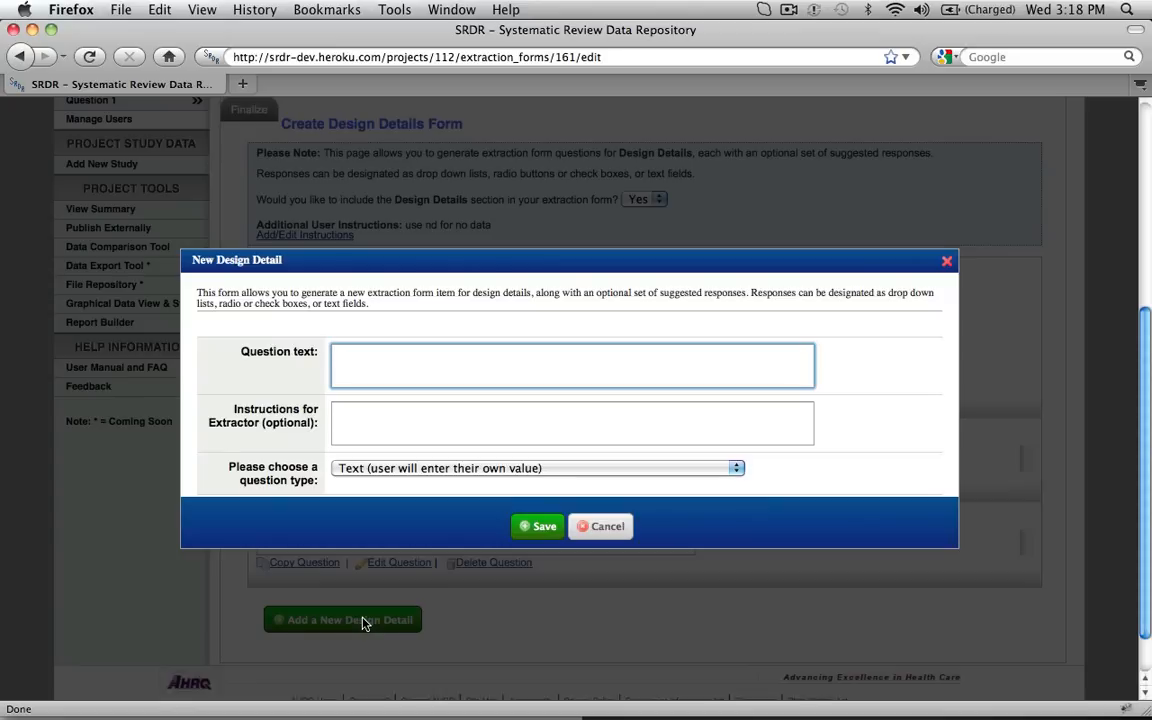
type("Funding")
left_click(384, 409)
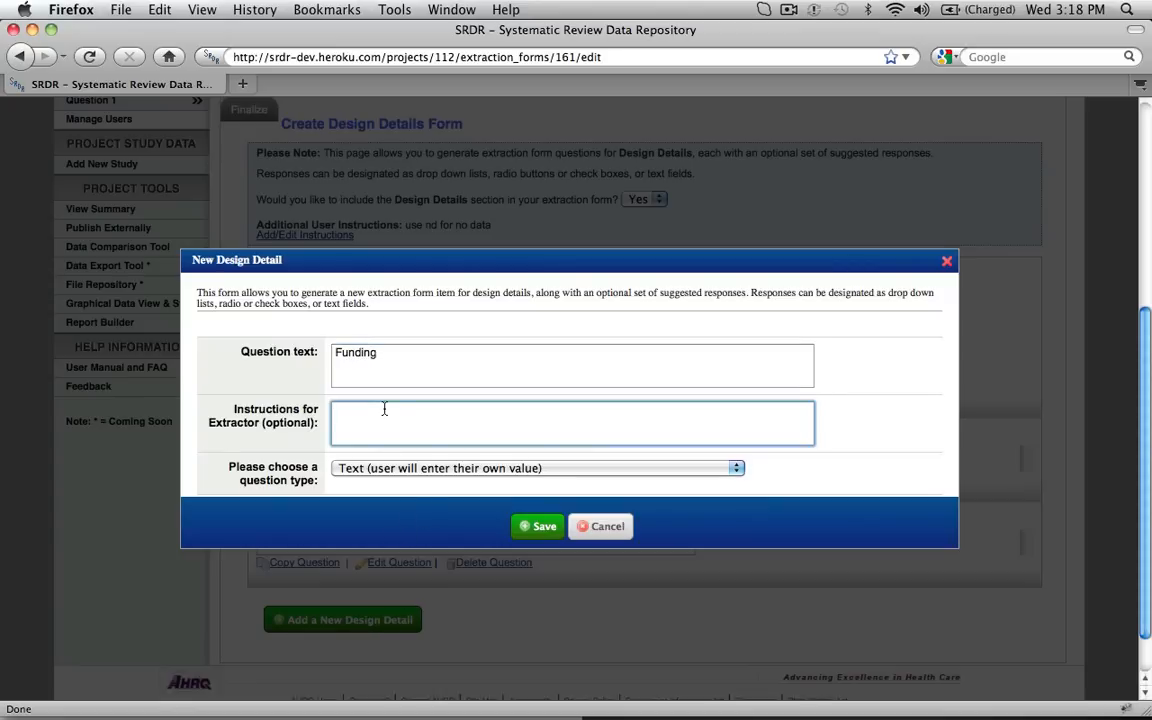
type("use nd")
left_click(404, 470)
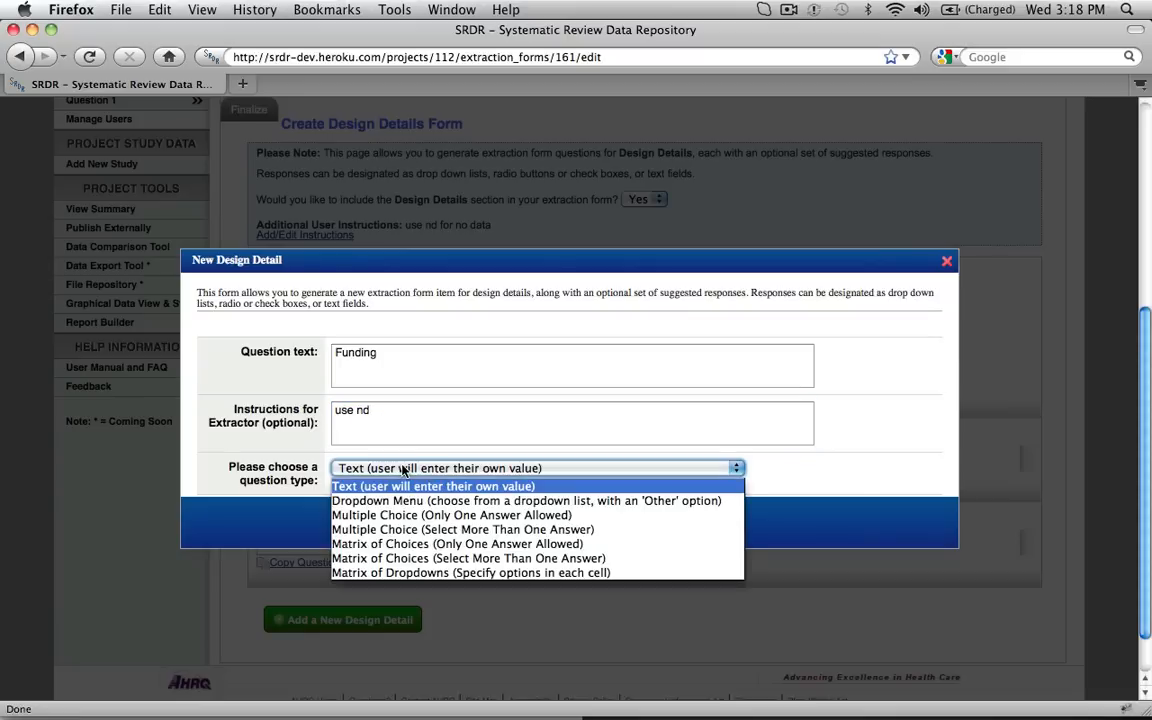
left_click(420, 515)
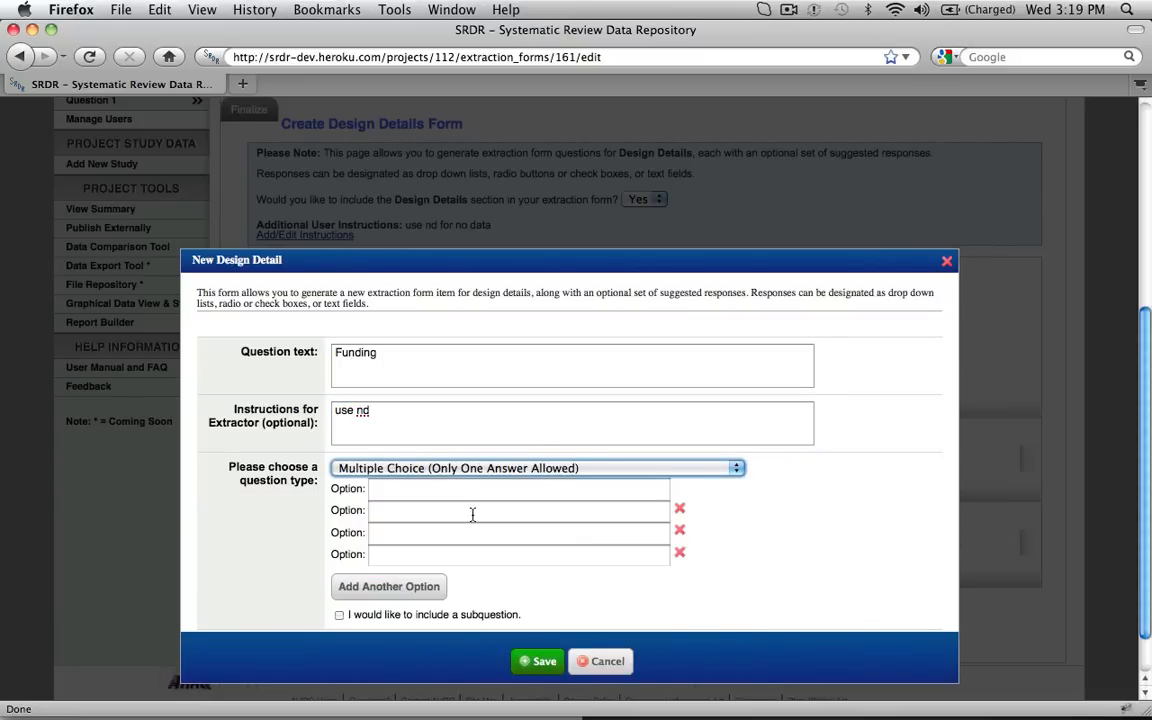
- Enter Industry, Government and University as the Funding answer options, remove the unused fourth option, and save the question
left_click(472, 493)
type("i")
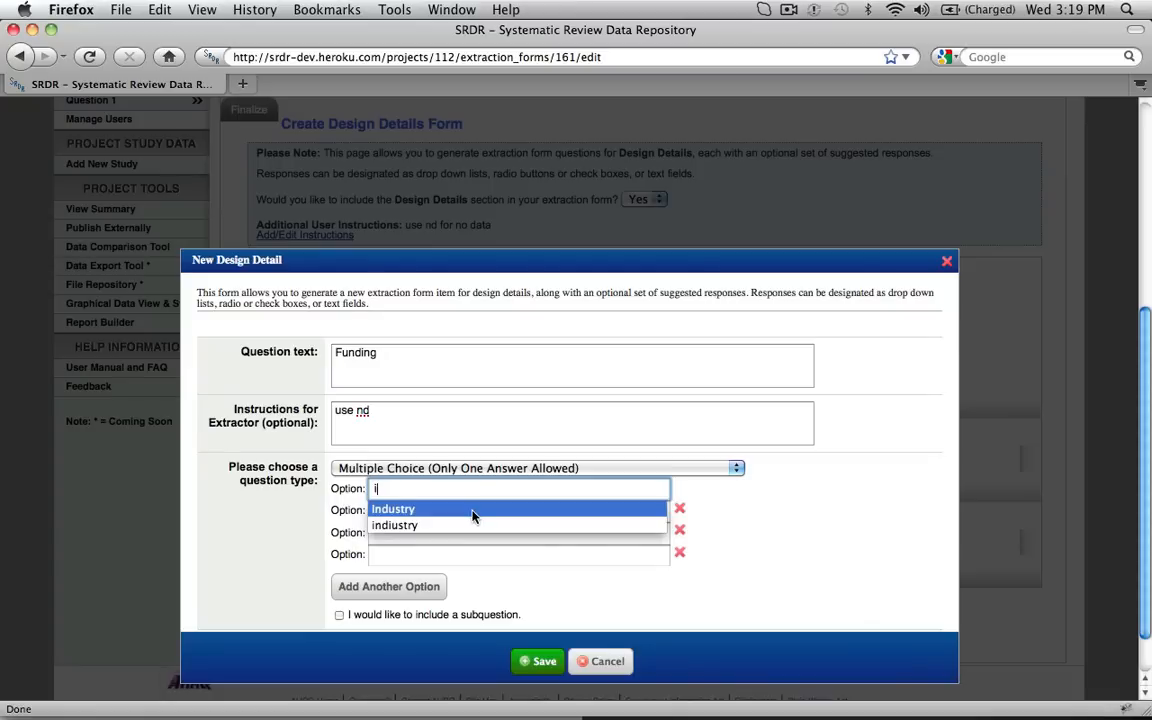
left_click(471, 510)
left_click(471, 514)
type("g")
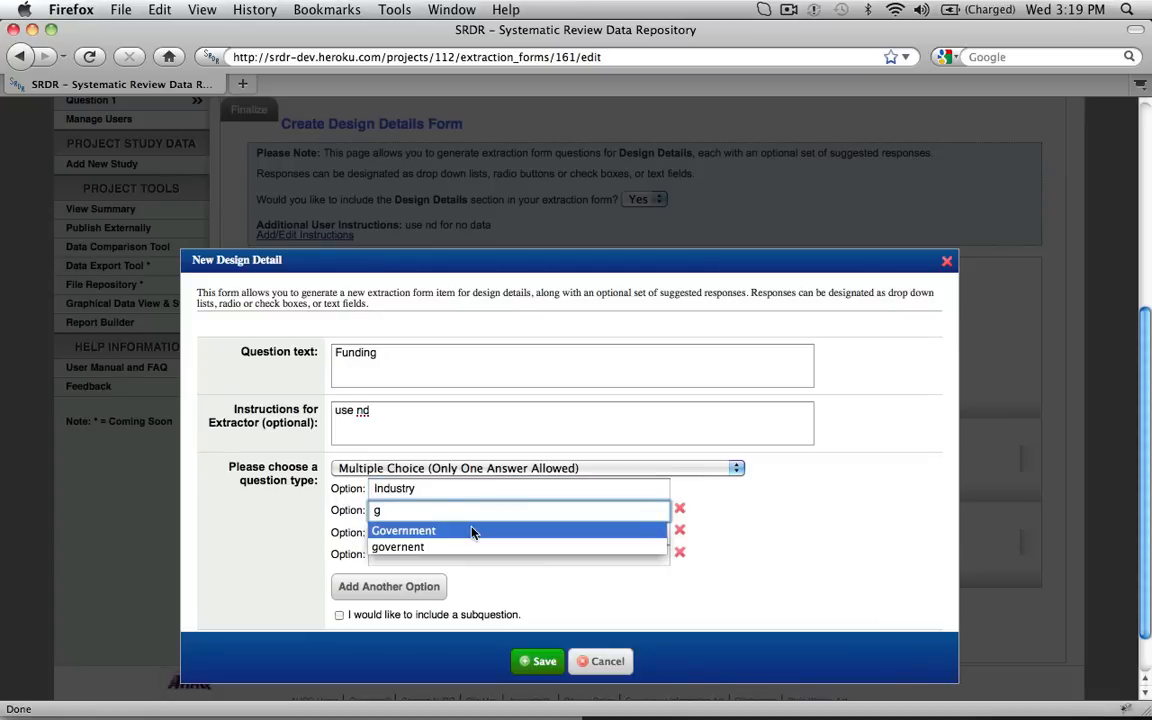
left_click(470, 530)
left_click(471, 538)
type("u")
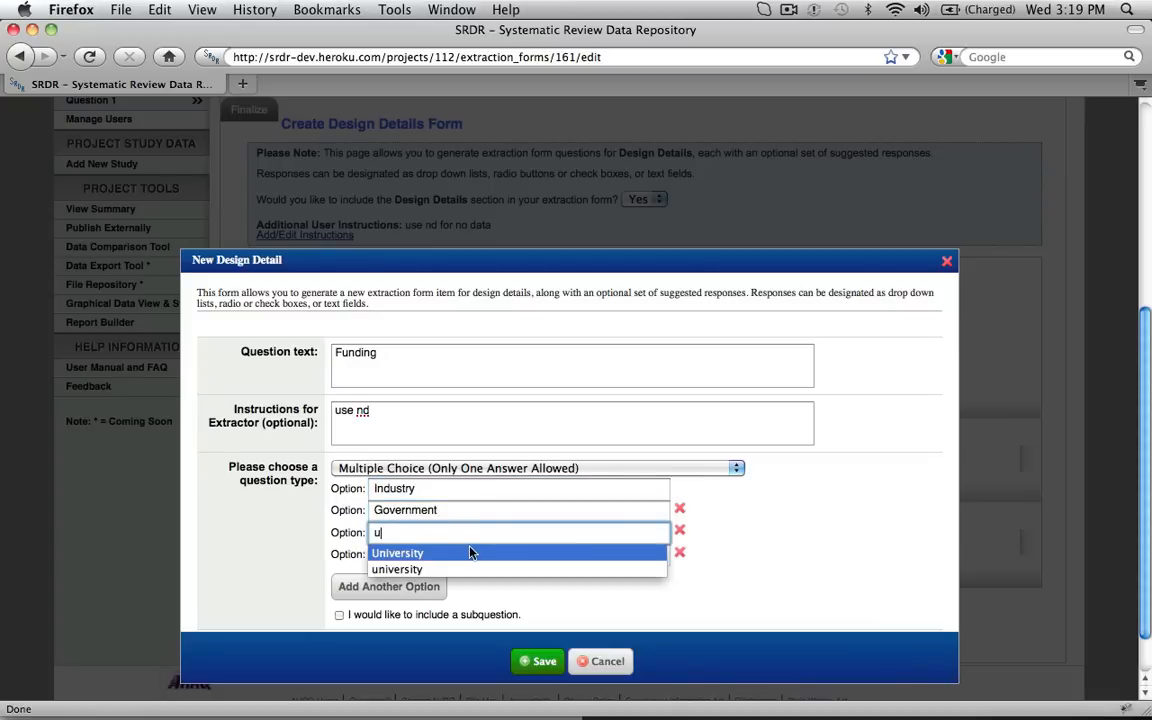
left_click(470, 550)
left_click(680, 552)
left_click(557, 662)
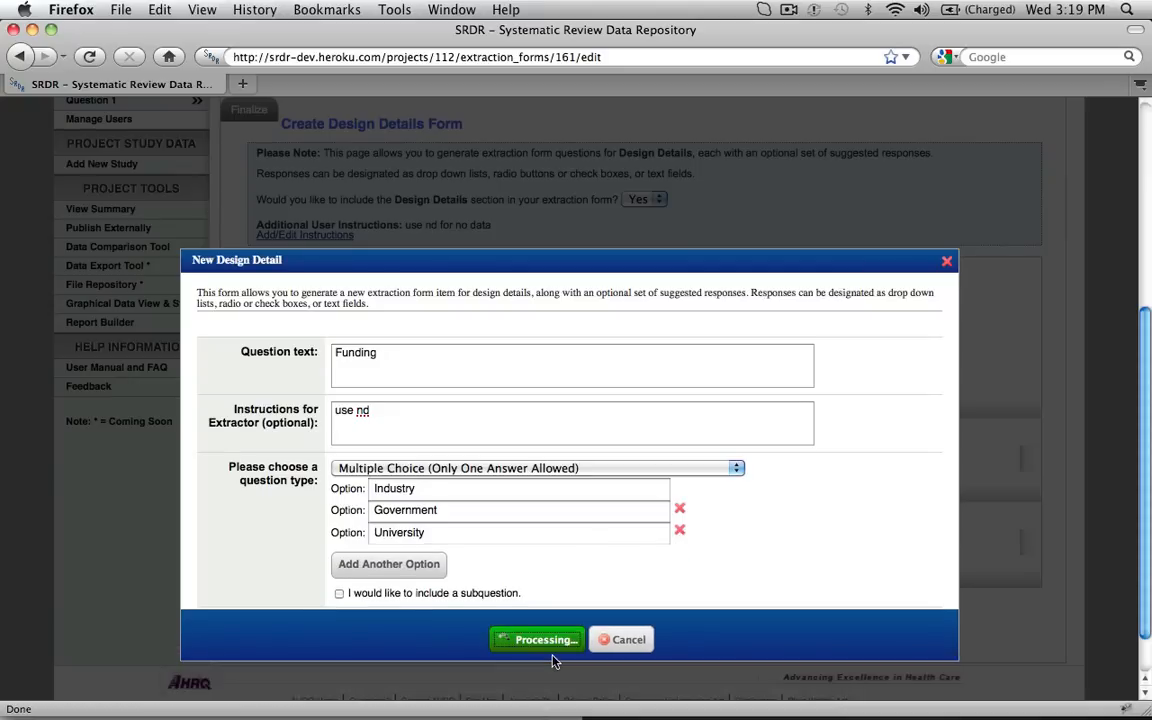
scroll(555, 661, "down", 2)
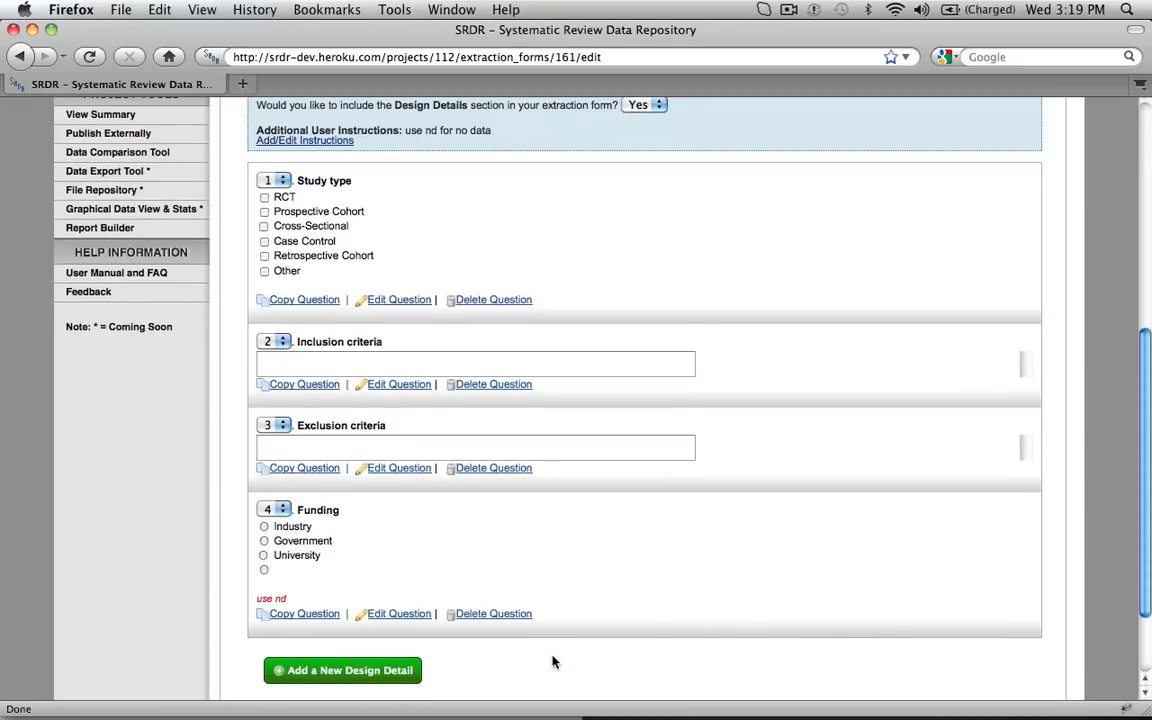
scroll(552, 662, "up", 7)
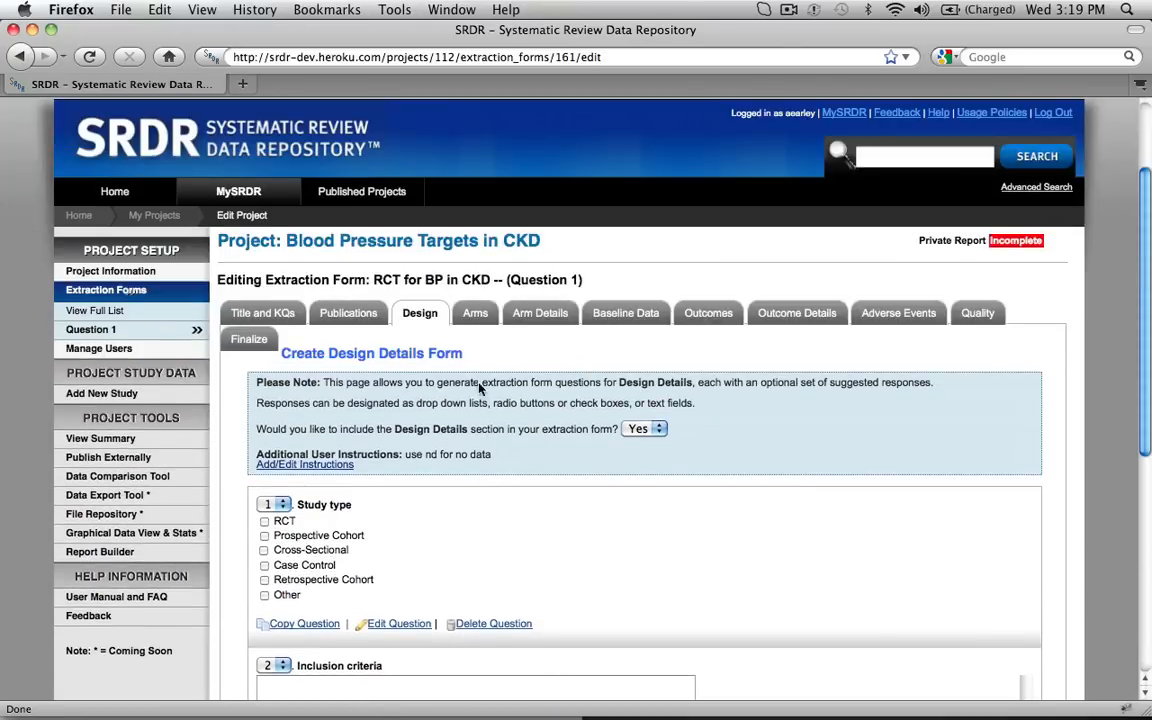
- Suggest an arm titled "Usual target" with the description "specify" in the form's Arms section and save it
left_click(475, 314)
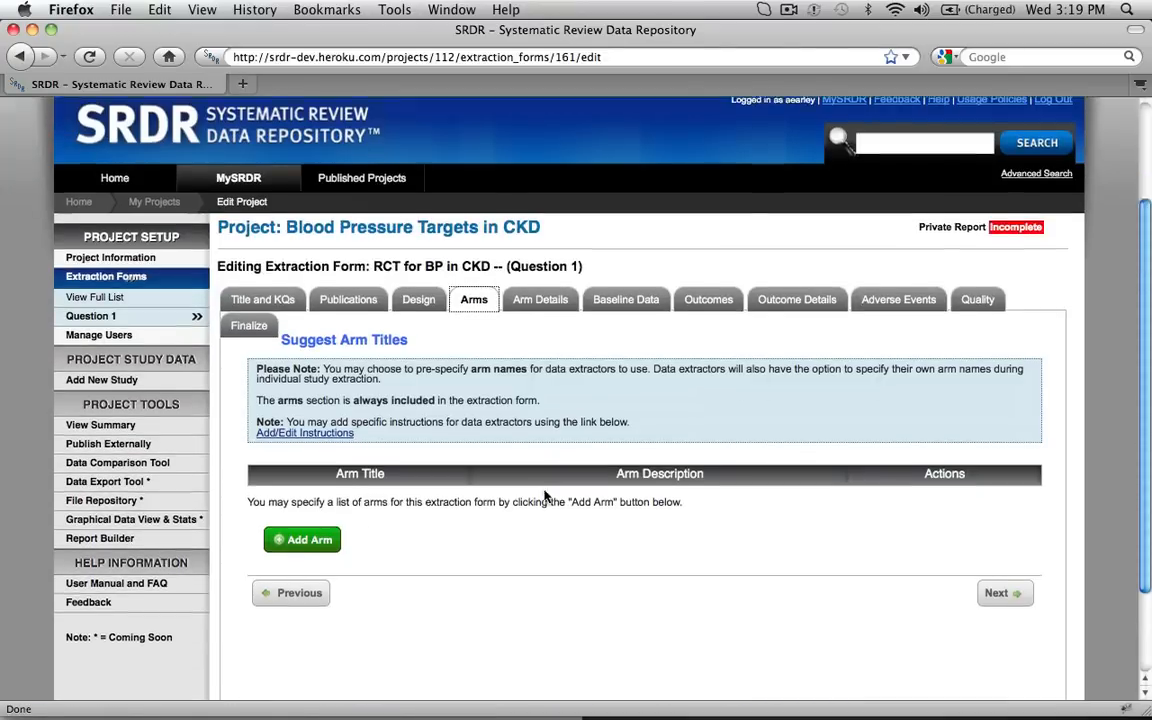
scroll(547, 480, "down", 2)
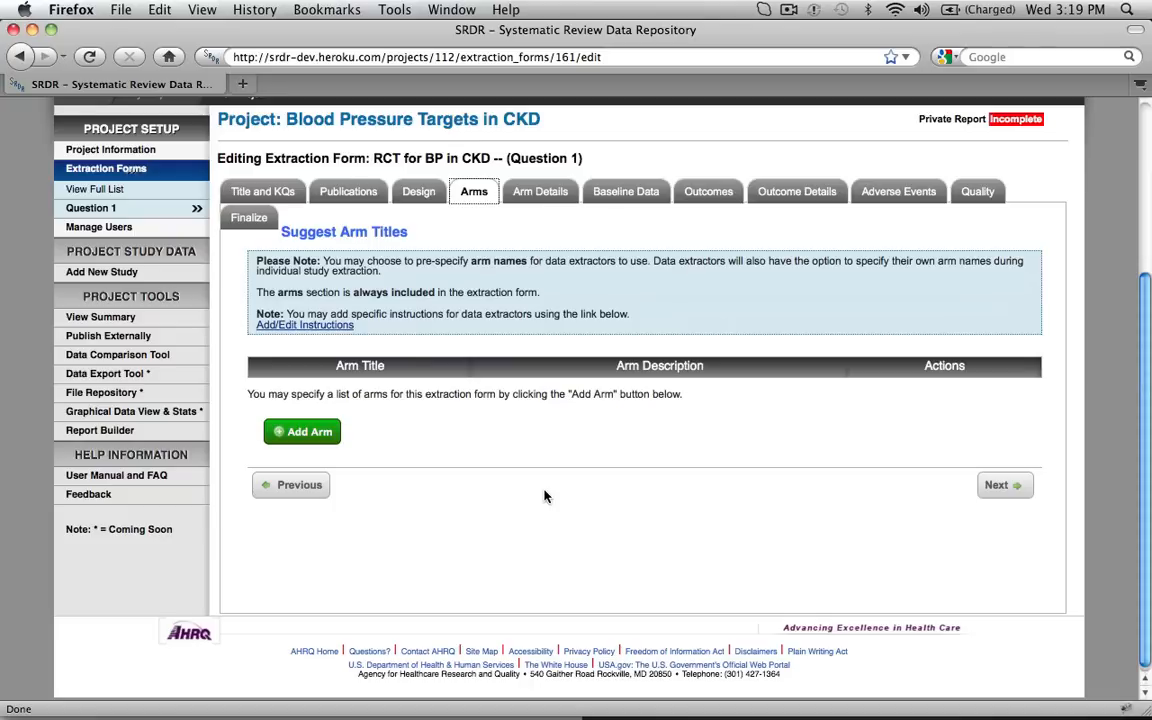
left_click(324, 438)
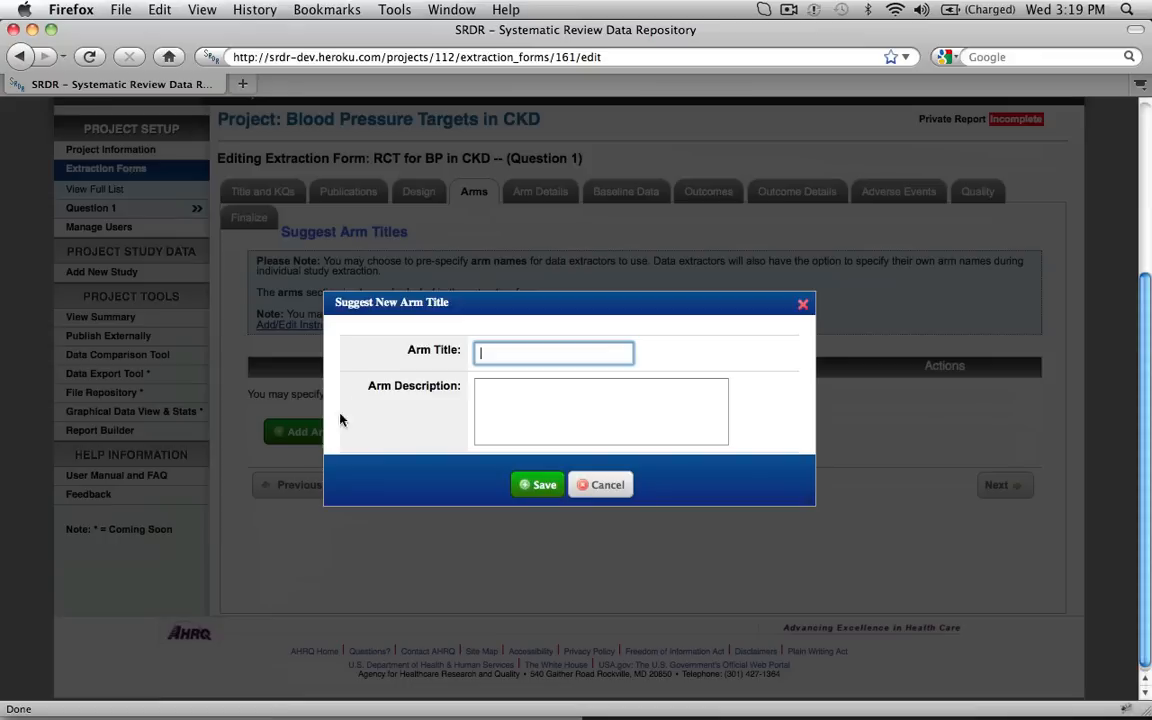
type("U")
left_click(510, 373)
left_click(498, 412)
type("spec")
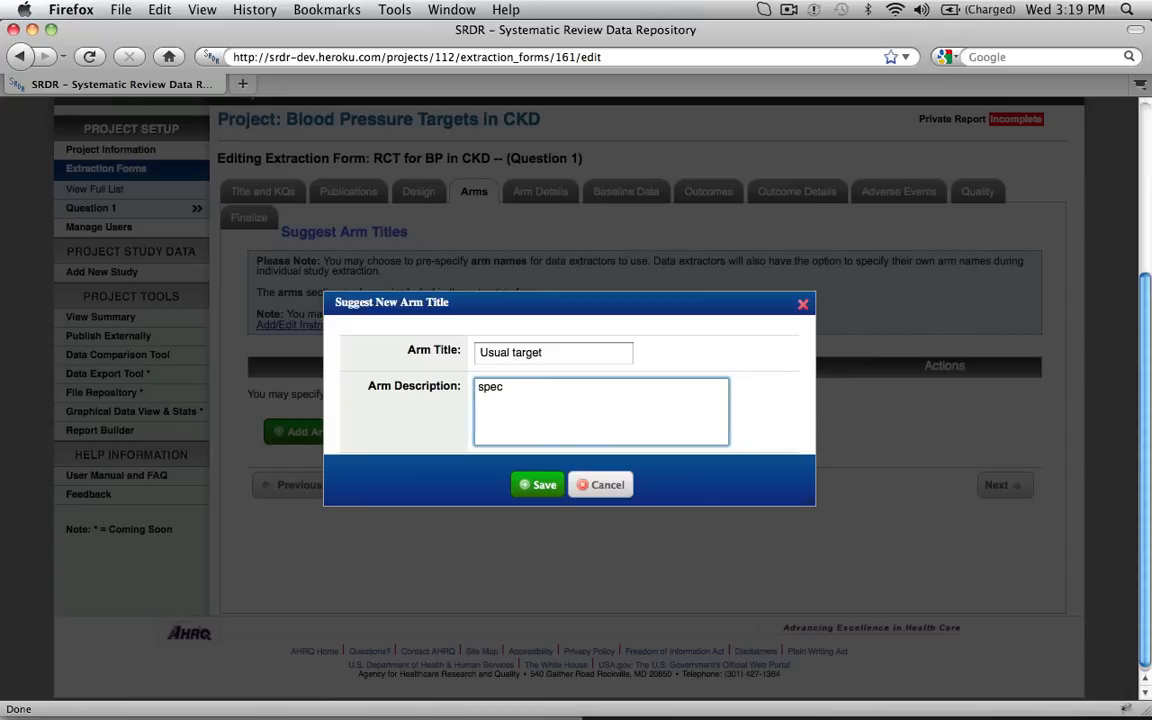
type("ify")
left_click(538, 485)
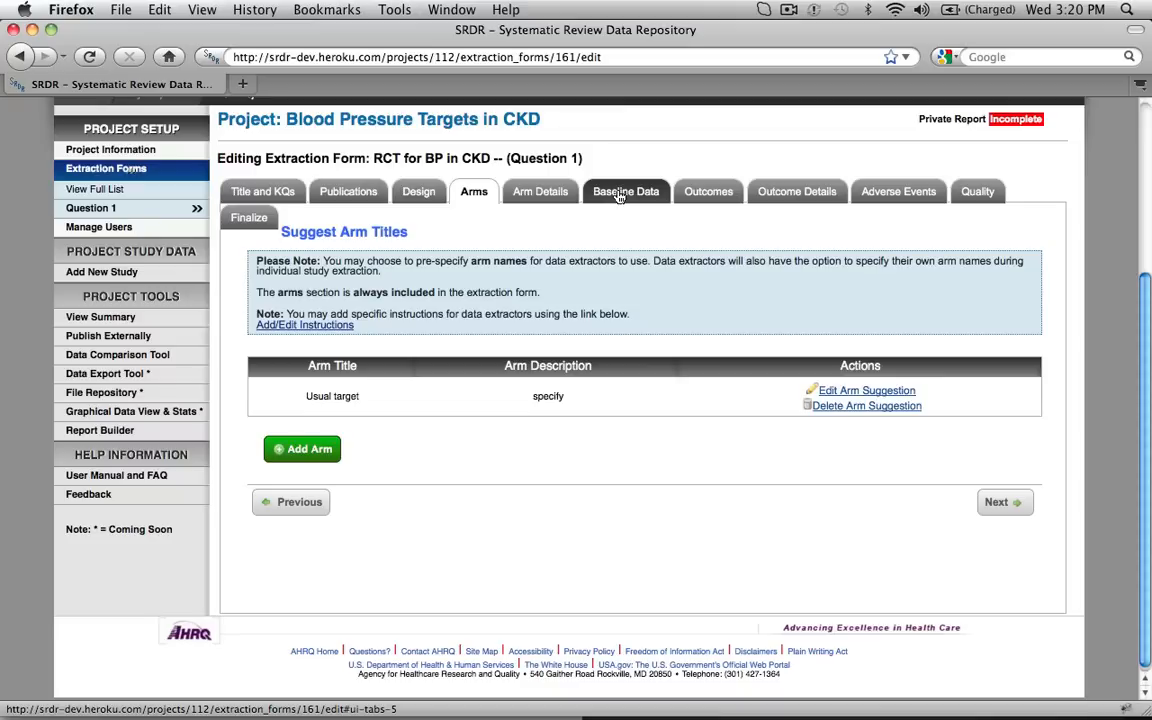
- Suggest a categorical outcome titled "Mortality" with the description "all-cause" in the Outcomes section and save it
left_click(708, 191)
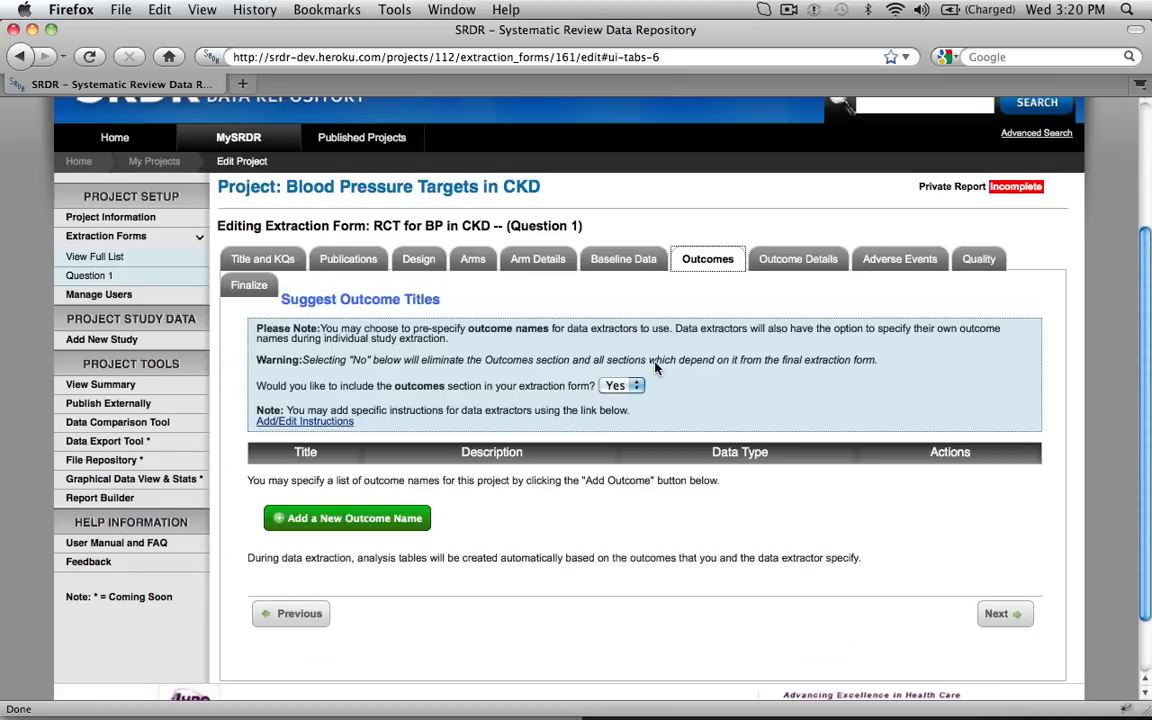
scroll(656, 368, "down", 2)
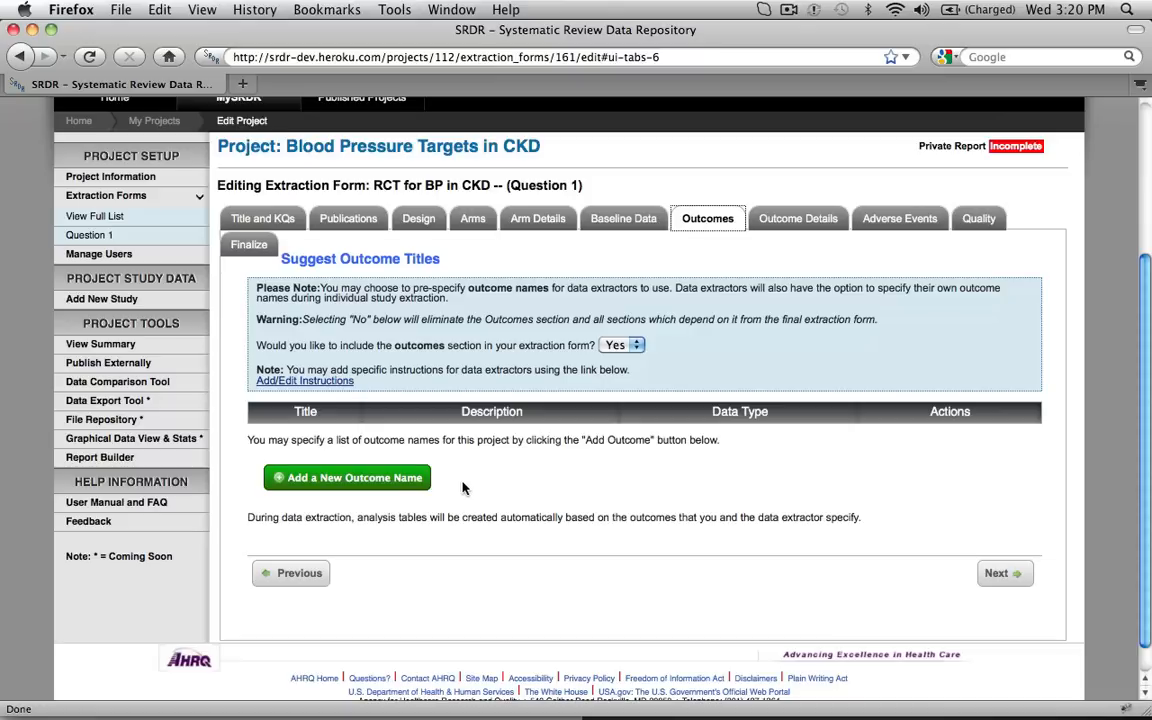
left_click(346, 478)
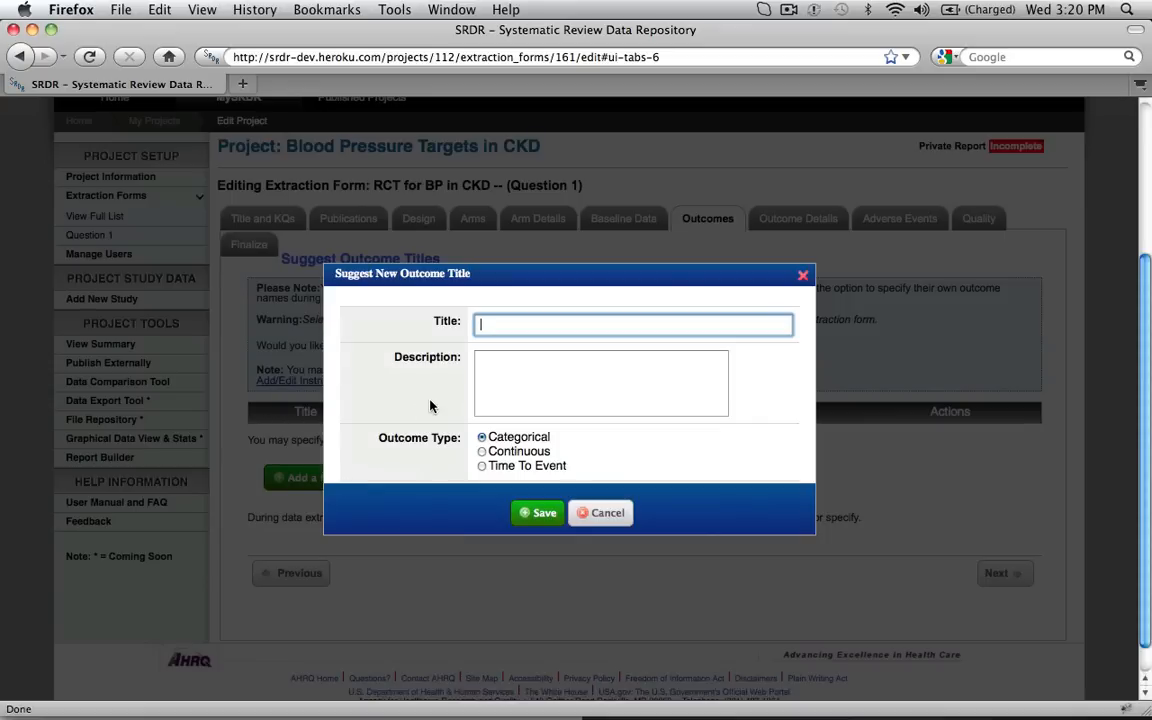
type("M")
left_click(500, 344)
left_click(496, 372)
type("all")
type("-caus")
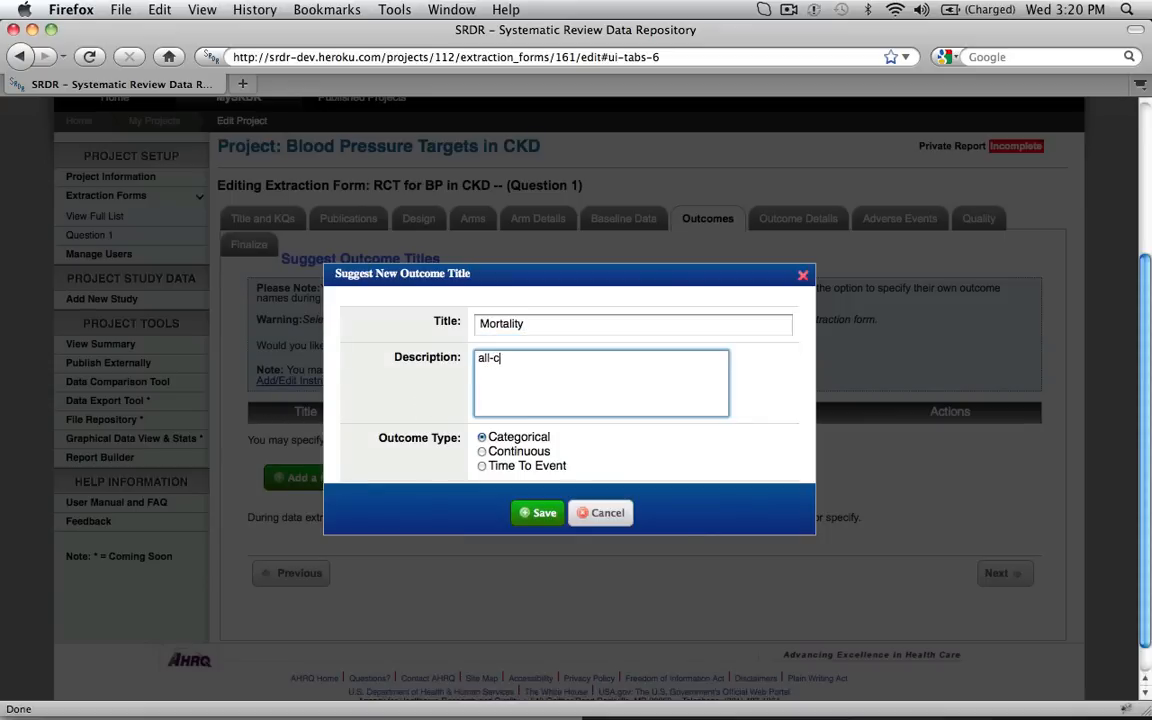
type("e")
left_click(540, 512)
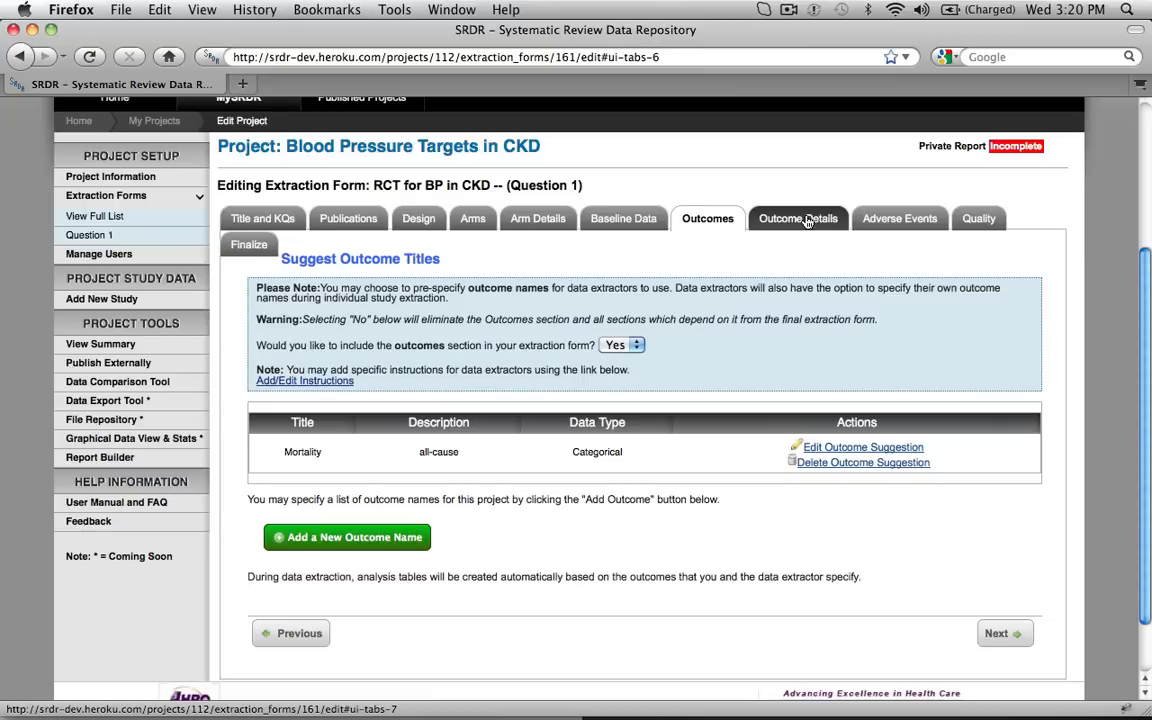
- Delete the "Definition of serious" column from the table headings in the Adverse Events section
left_click(900, 218)
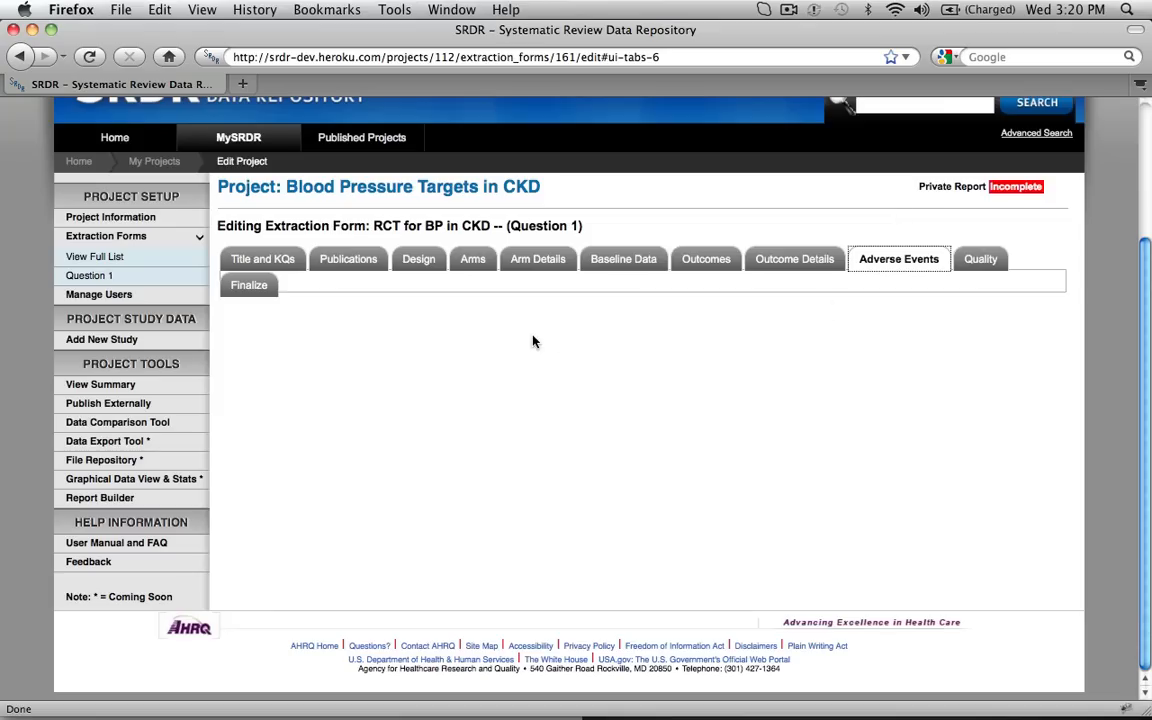
scroll(490, 373, "down", 3)
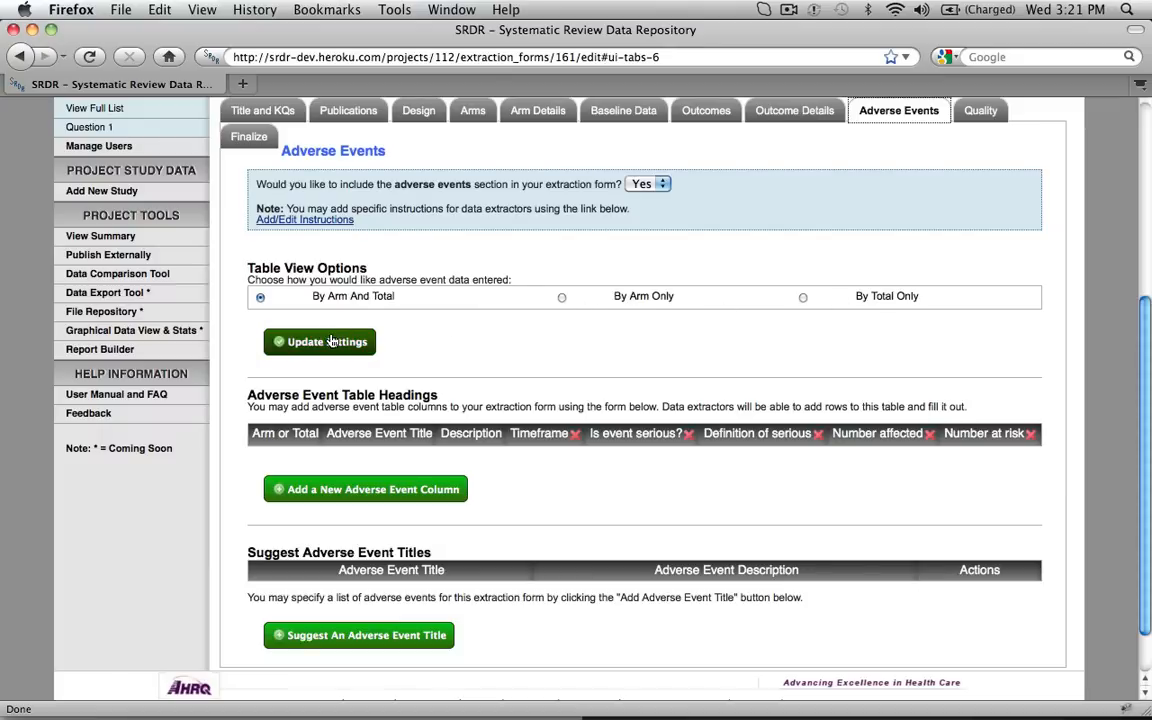
scroll(489, 345, "down", 2)
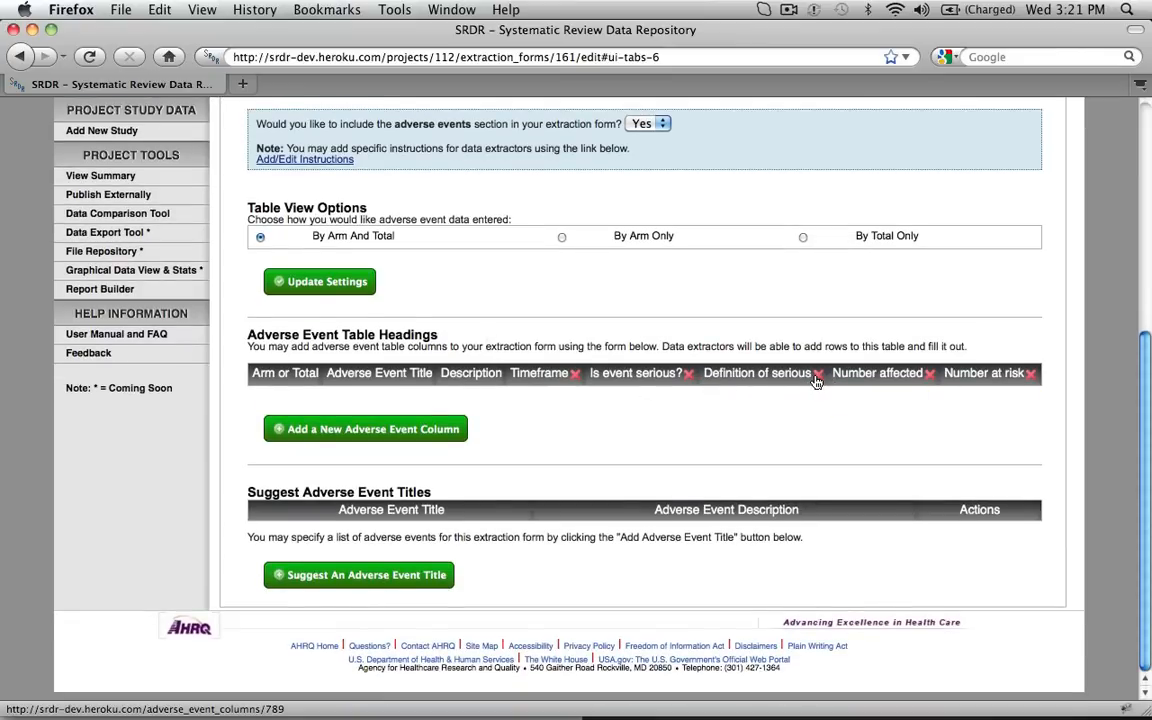
left_click(817, 374)
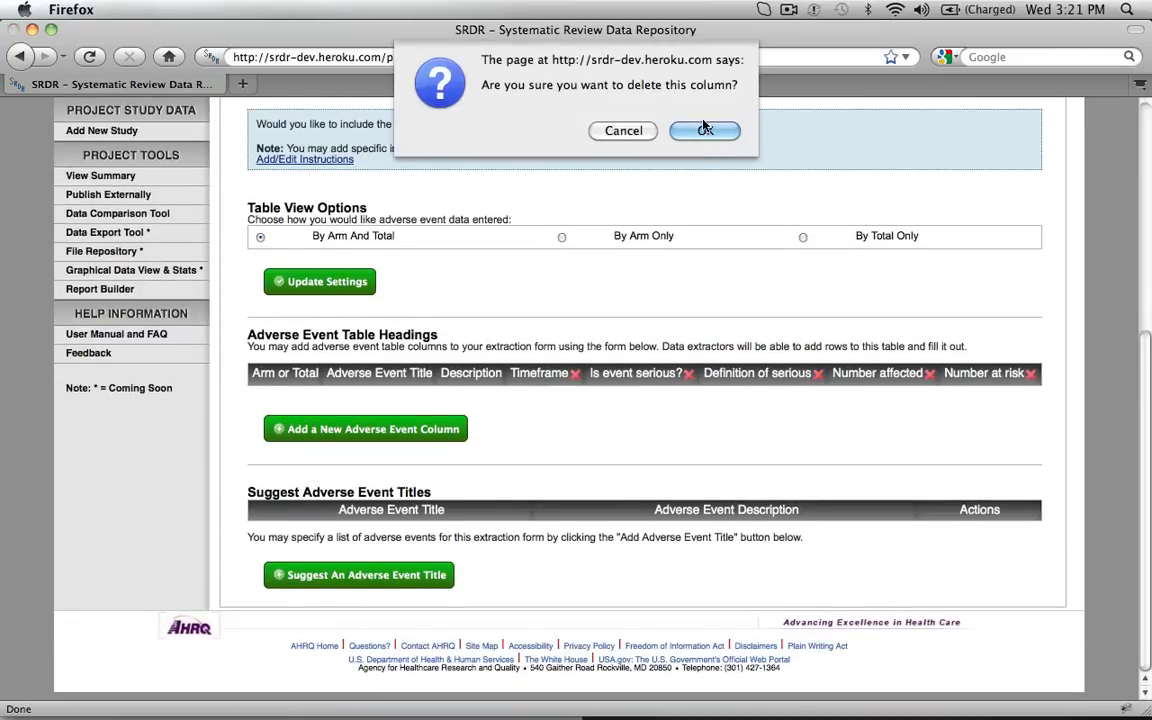
left_click(704, 132)
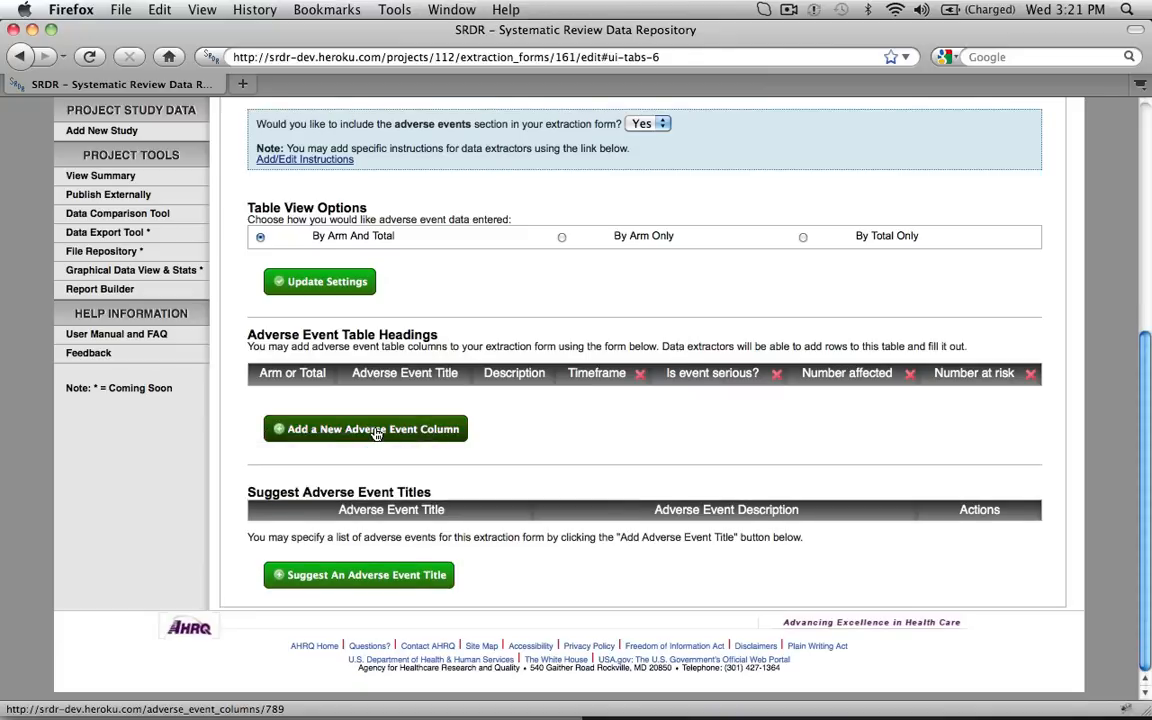
- Add a new adverse event column titled "Define serious" and save it
left_click(376, 434)
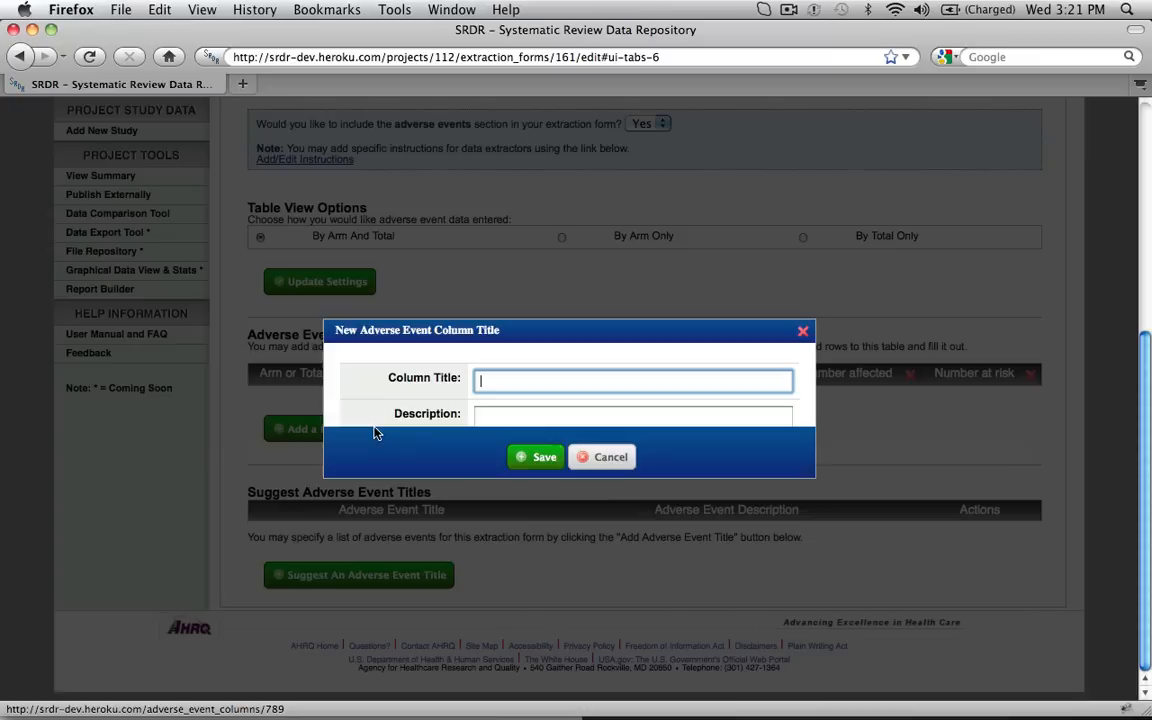
type("Define serious")
left_click(524, 458)
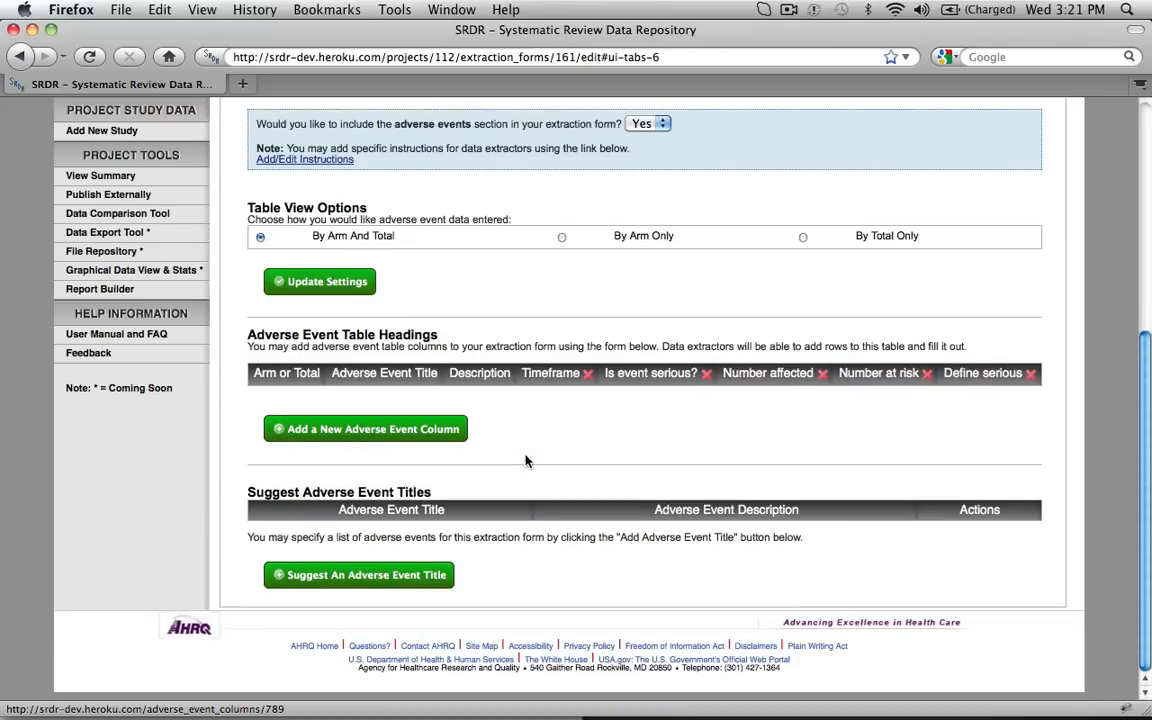
- Suggest an adverse event titled "Stroke" without a description and save it
left_click(418, 577)
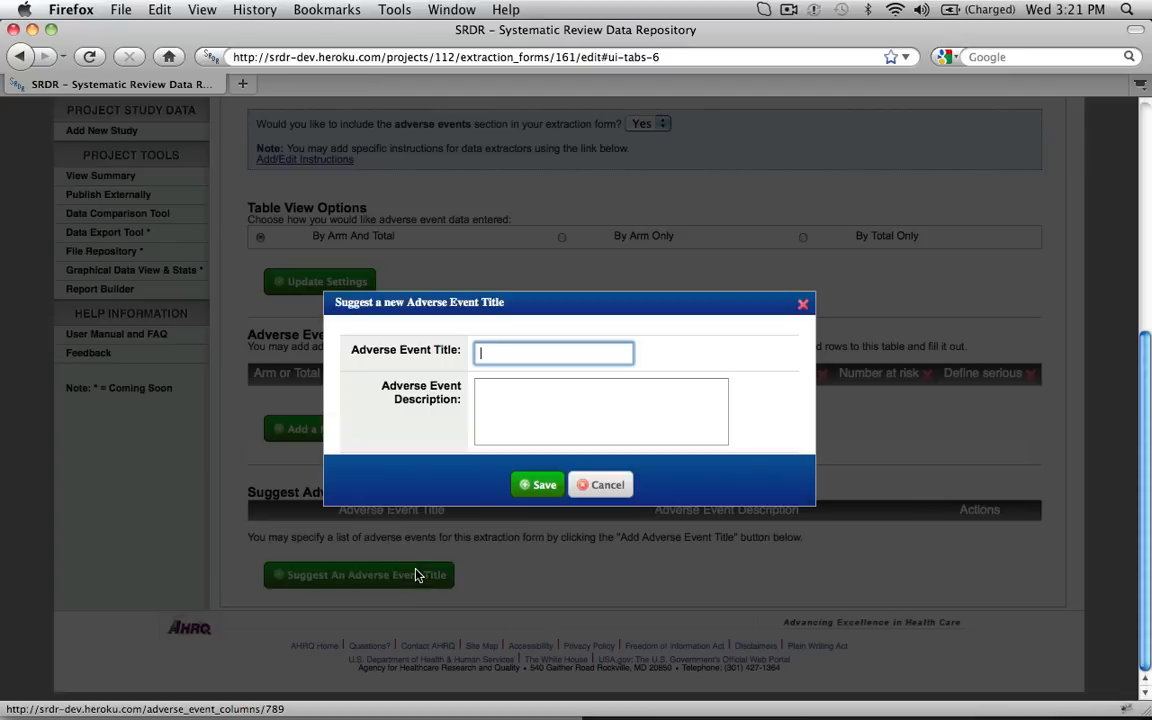
type("Stroke")
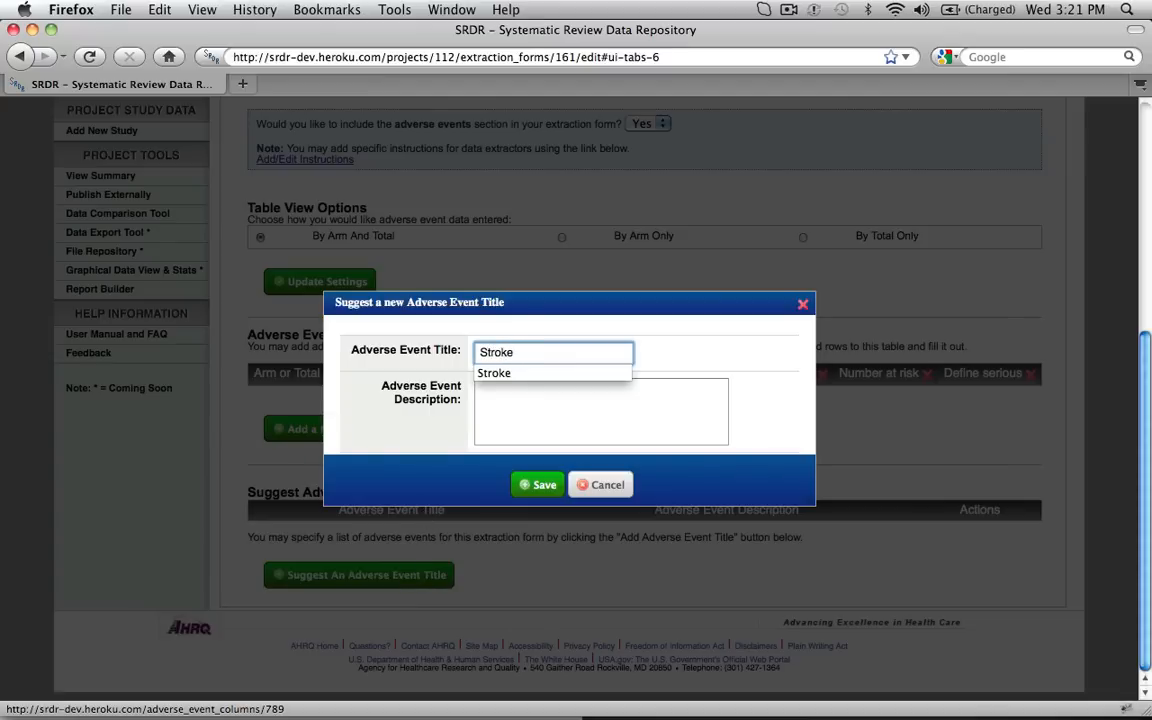
key("Tab")
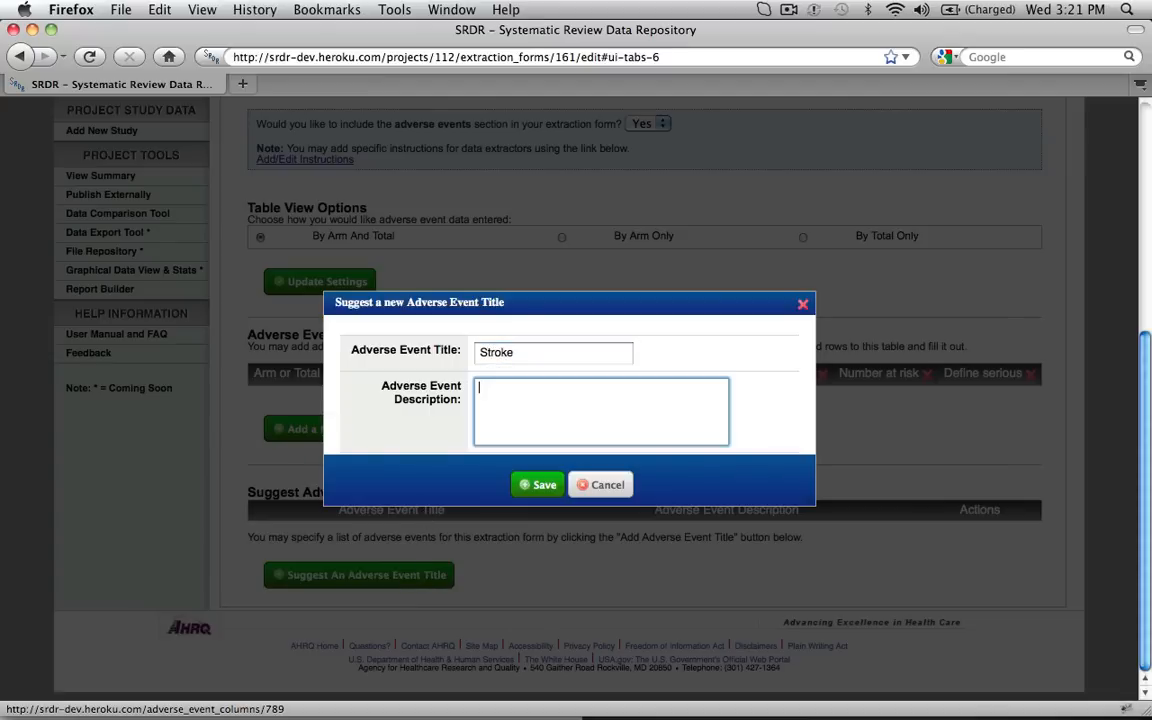
left_click(557, 496)
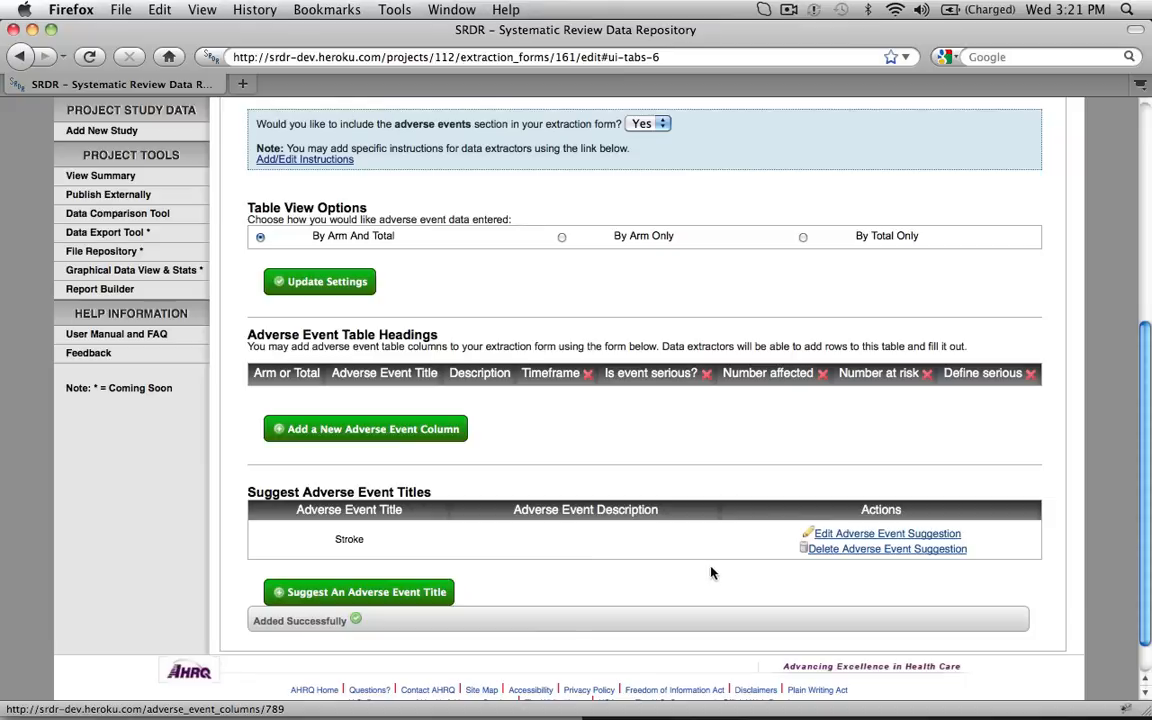
- Add all Cochrane ROB dimensions to the quality dimensions table in the form's Quality section
scroll(725, 573, "up", 5)
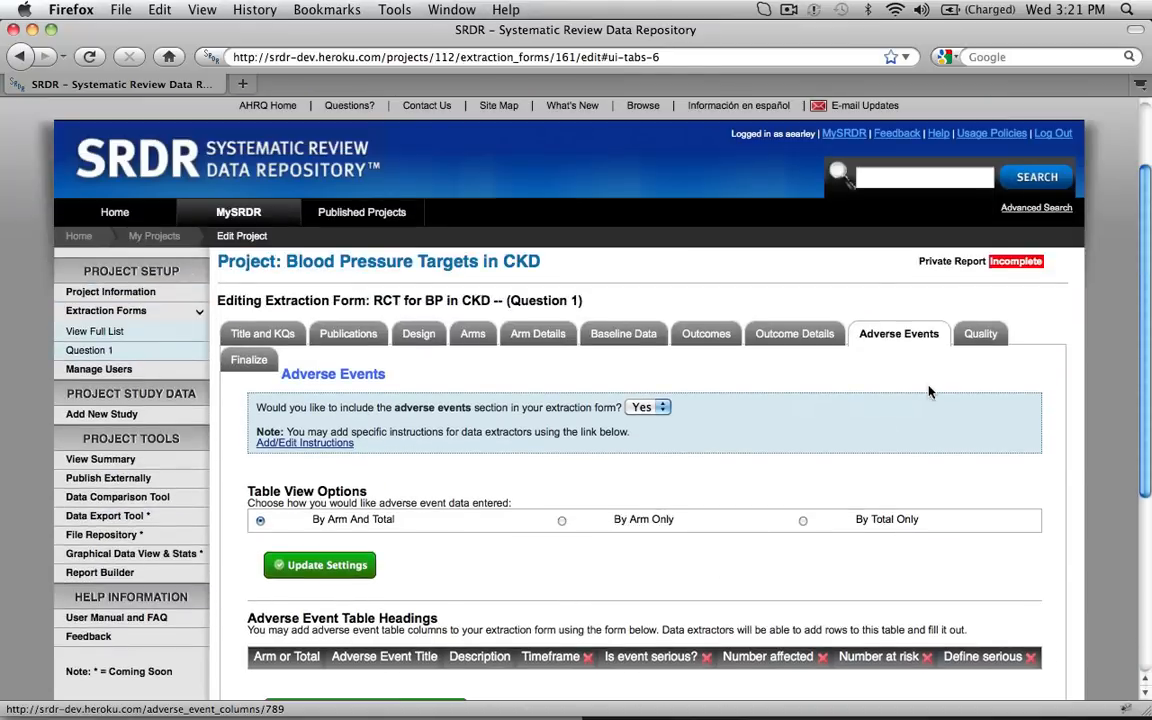
left_click(978, 338)
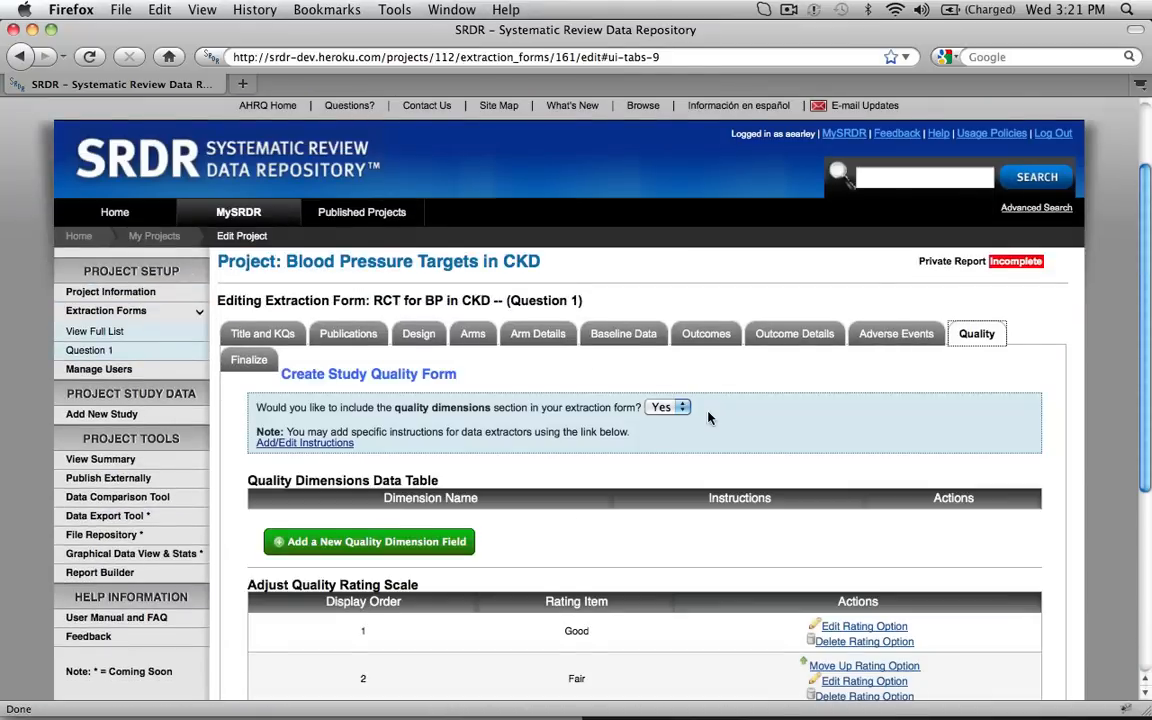
scroll(708, 418, "down", 4)
scroll(708, 418, "down", 1)
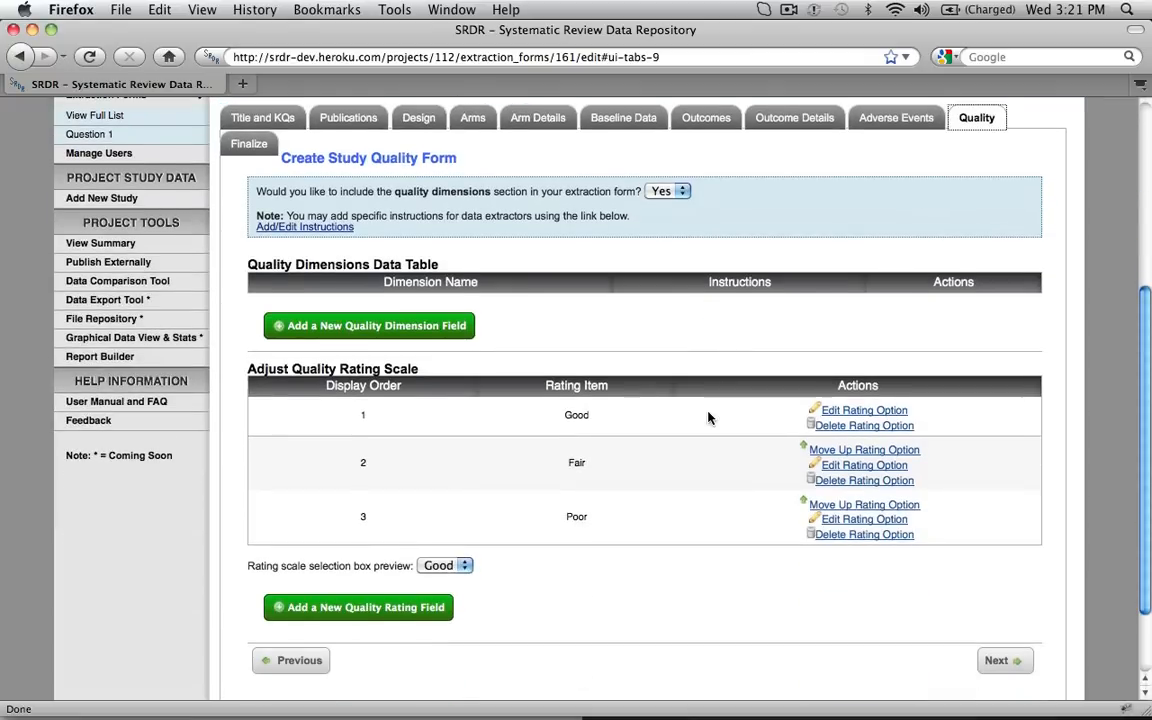
left_click(437, 337)
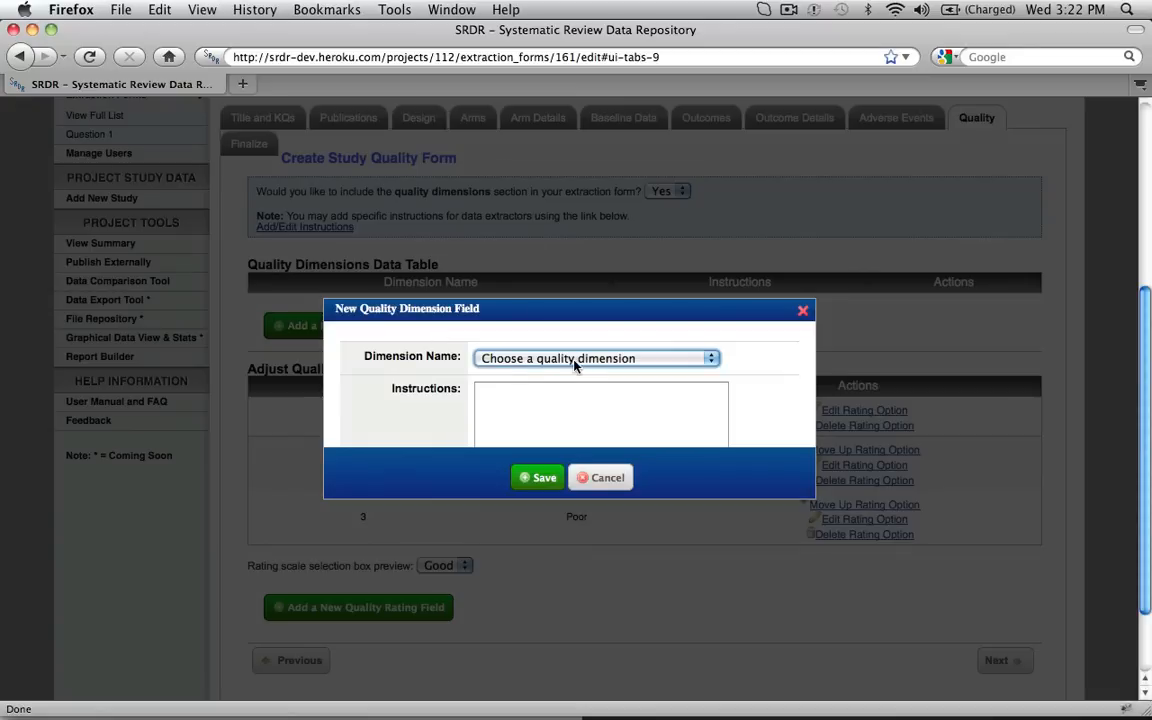
left_click(600, 358)
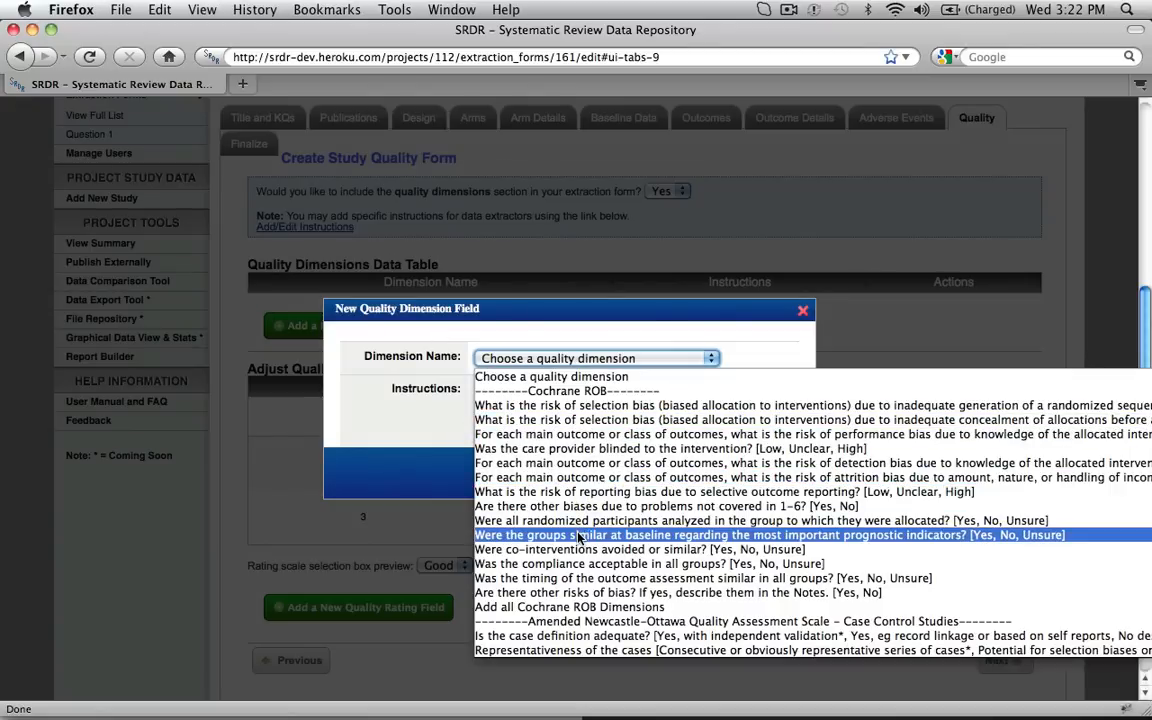
left_click(598, 607)
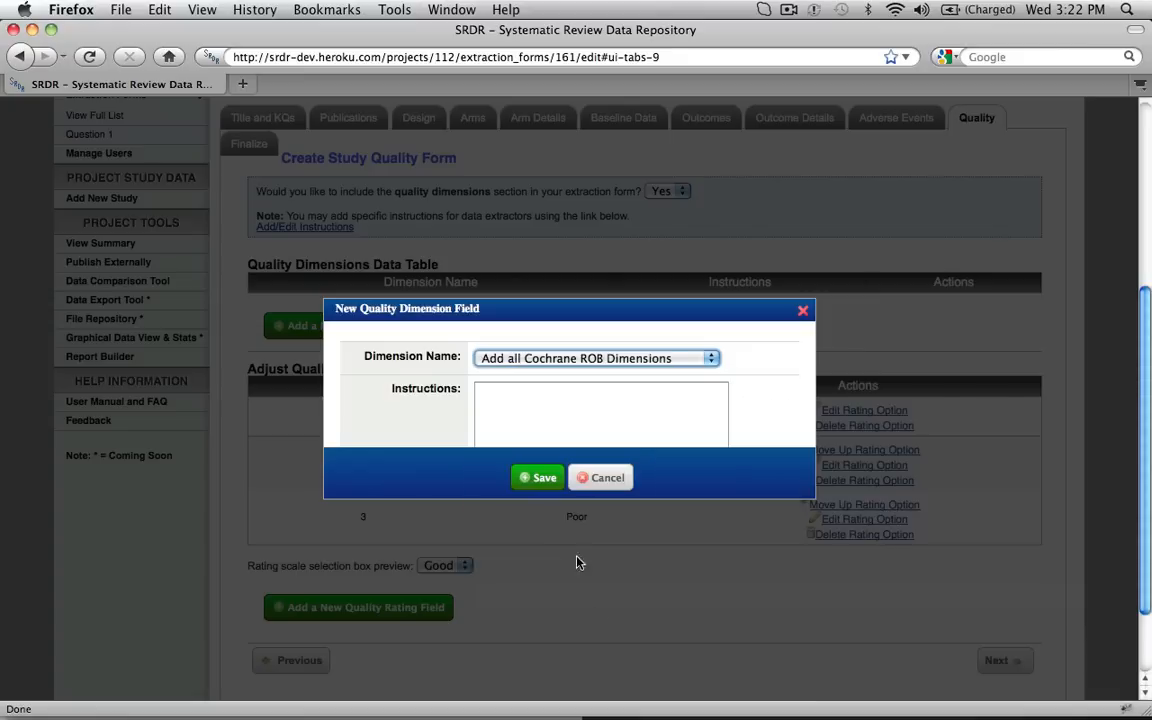
left_click(537, 478)
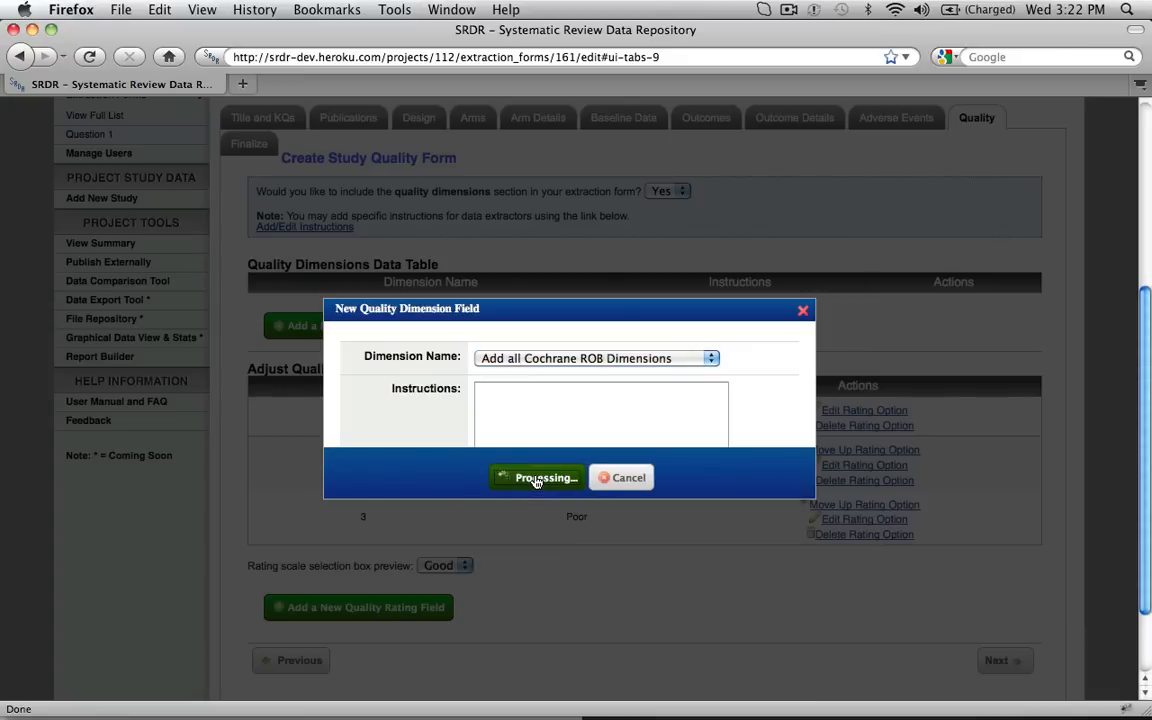
- Delete the "Poor" option from the quality rating scale
scroll(534, 481, "down", 1)
scroll(534, 481, "down", 15)
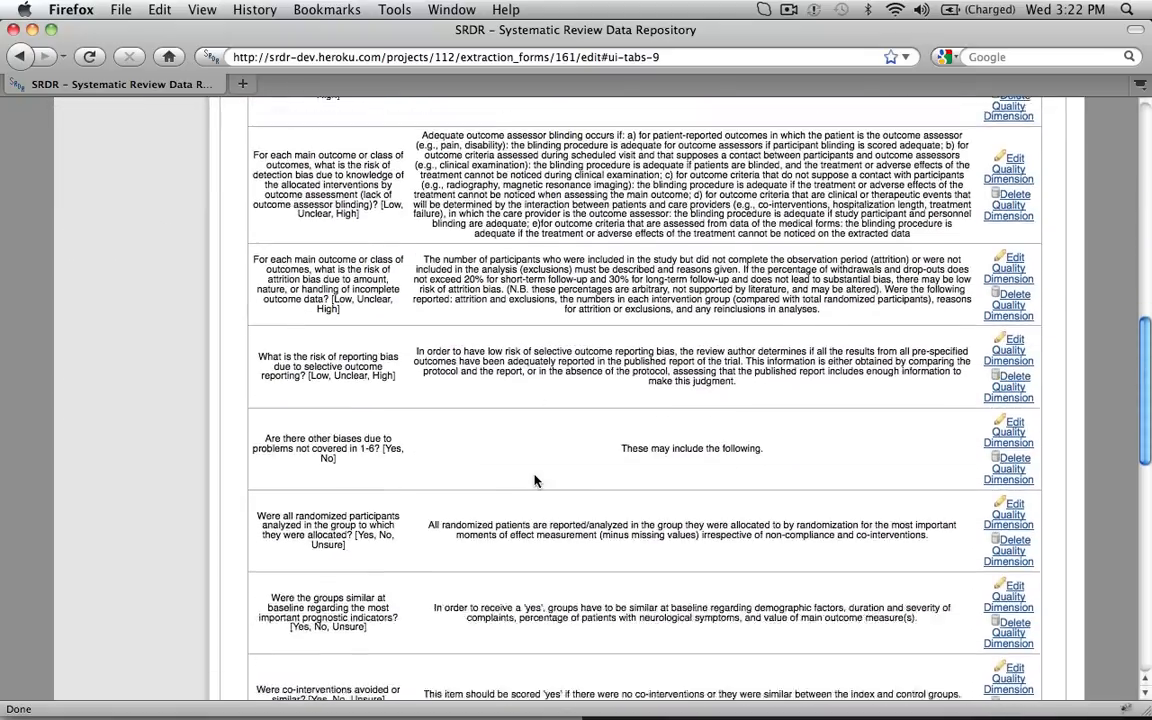
scroll(534, 481, "down", 6)
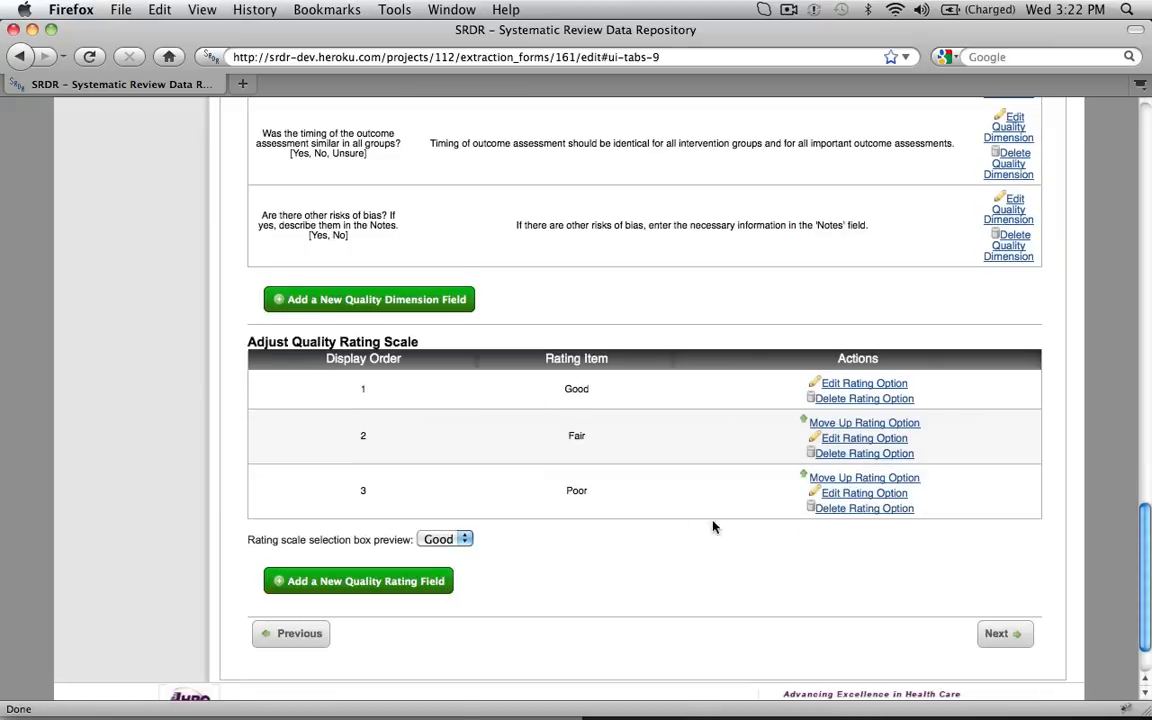
left_click(852, 508)
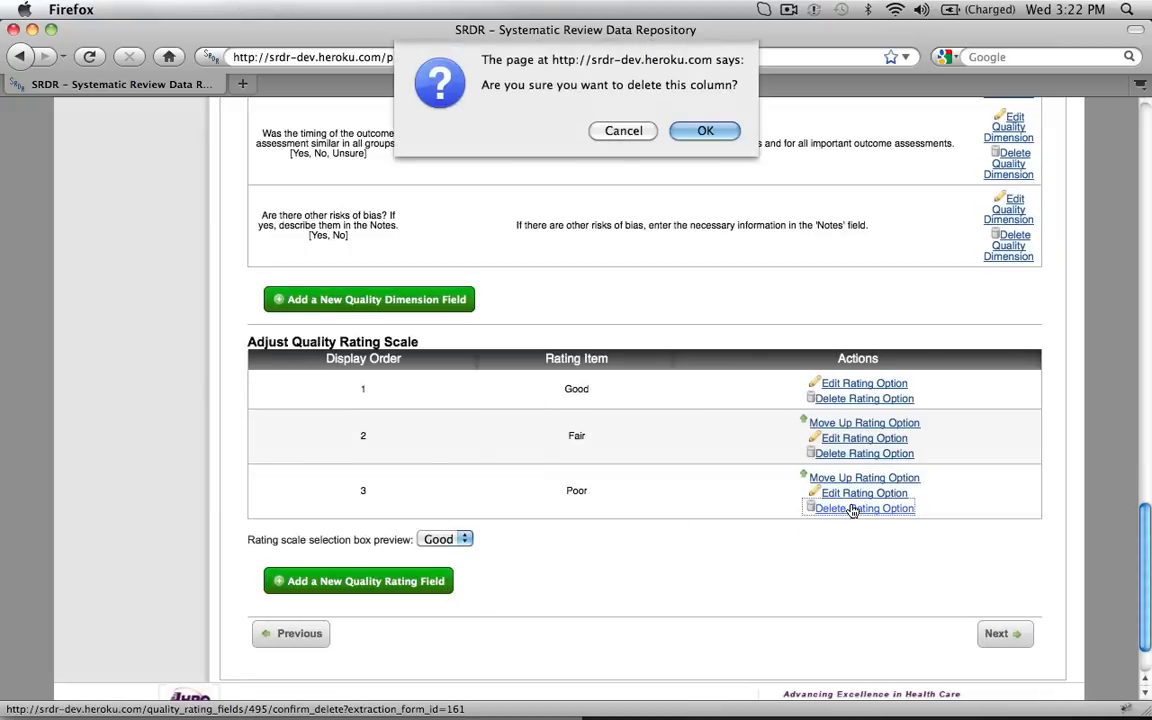
left_click(636, 119)
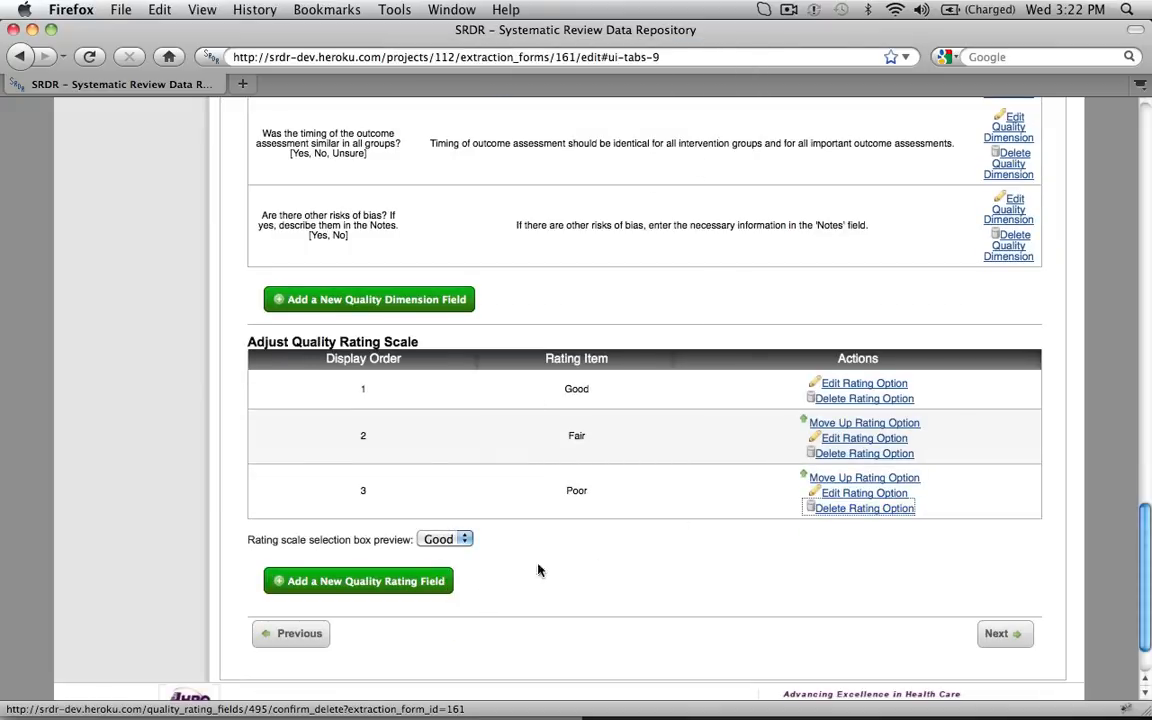
left_click(411, 585)
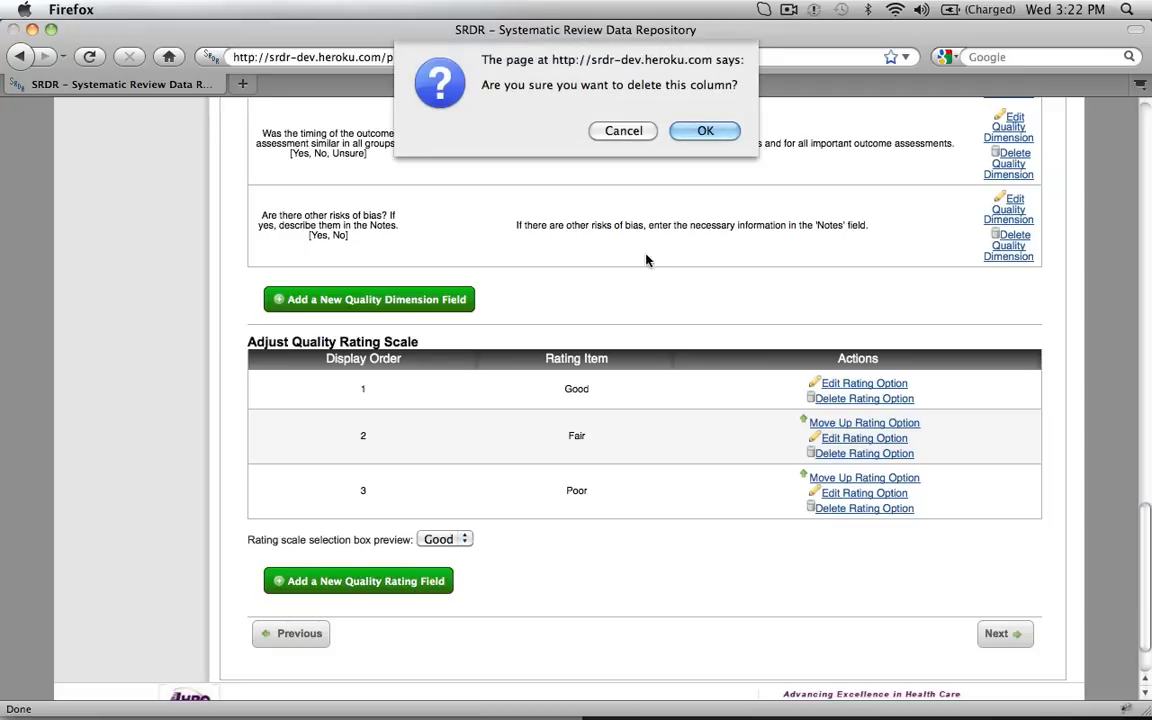
left_click(703, 130)
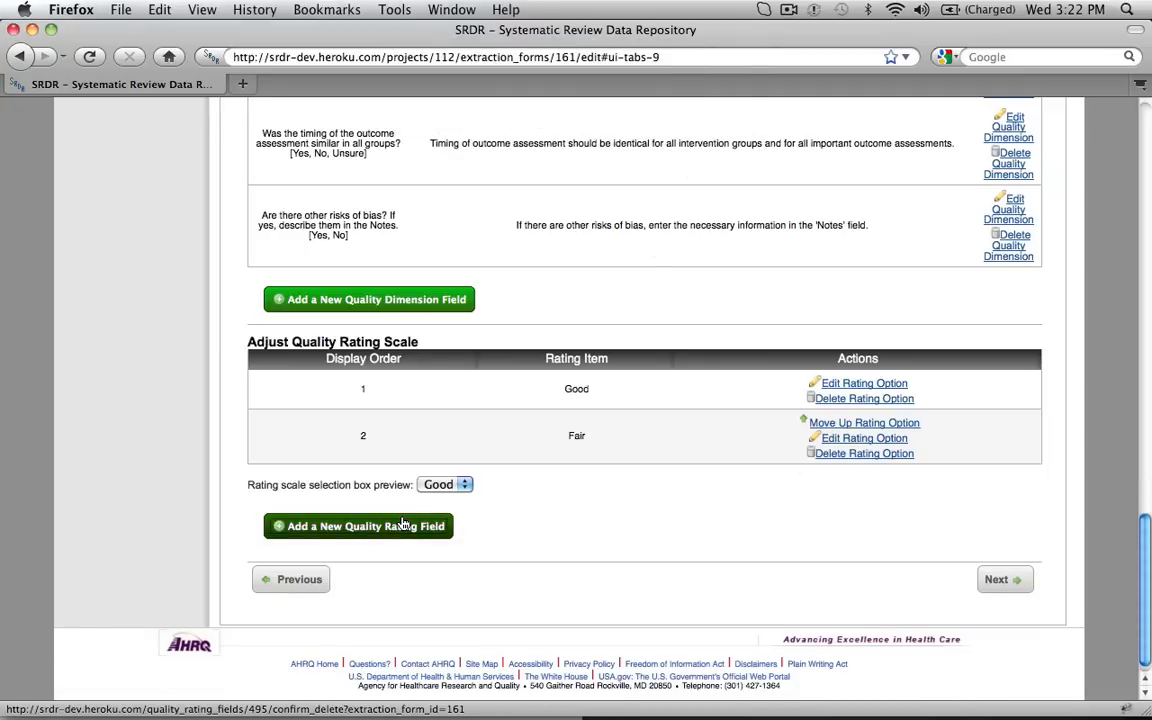
- Add a new quality rating item named "C" to the quality rating scale
left_click(403, 525)
type("C")
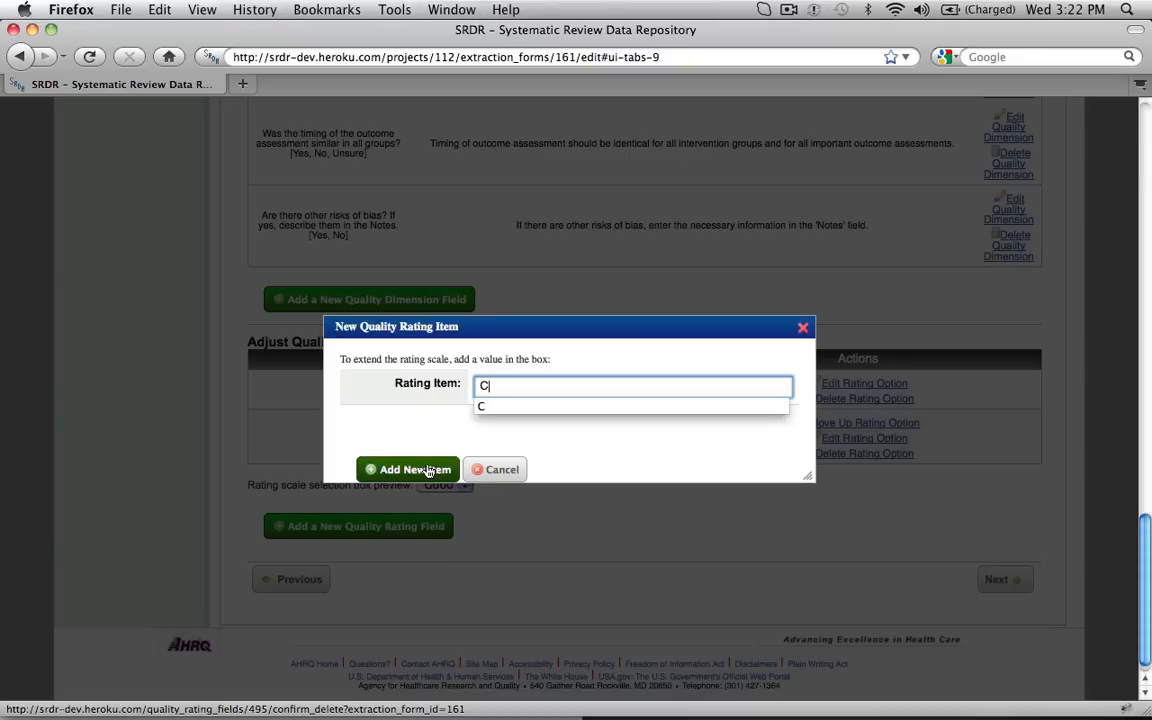
left_click(428, 470)
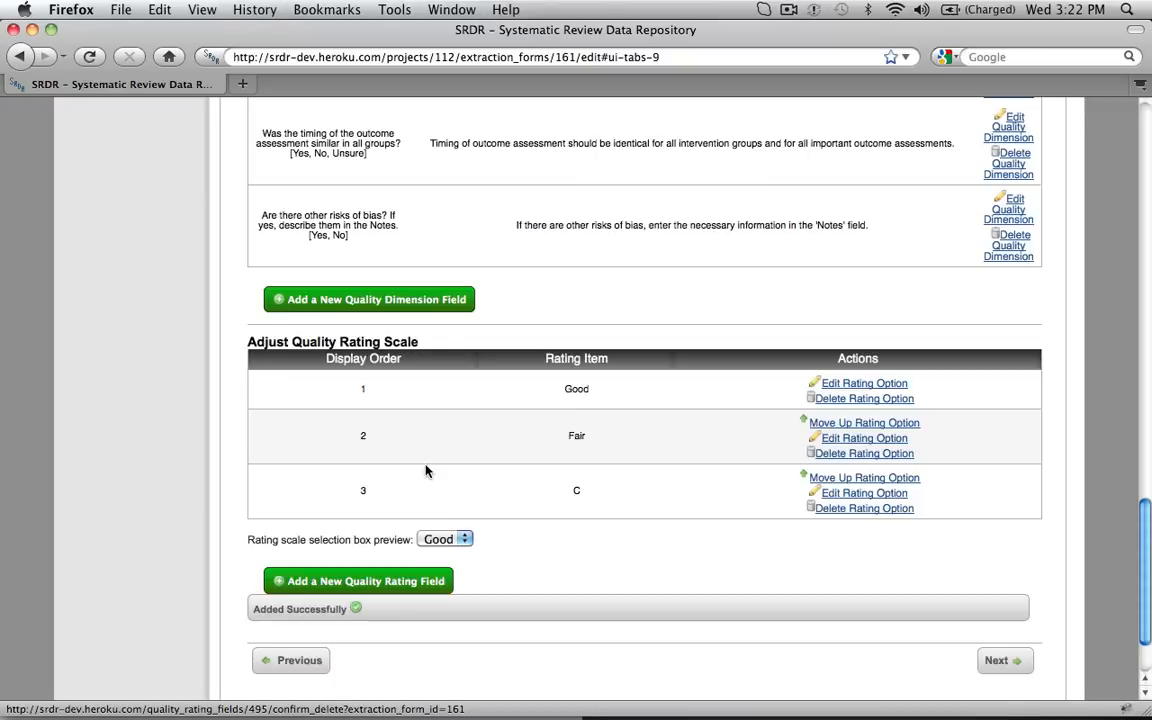
- Finalize the "RCT for BP in CKD" extraction form so project team members can use it
scroll(425, 470, "up", 15)
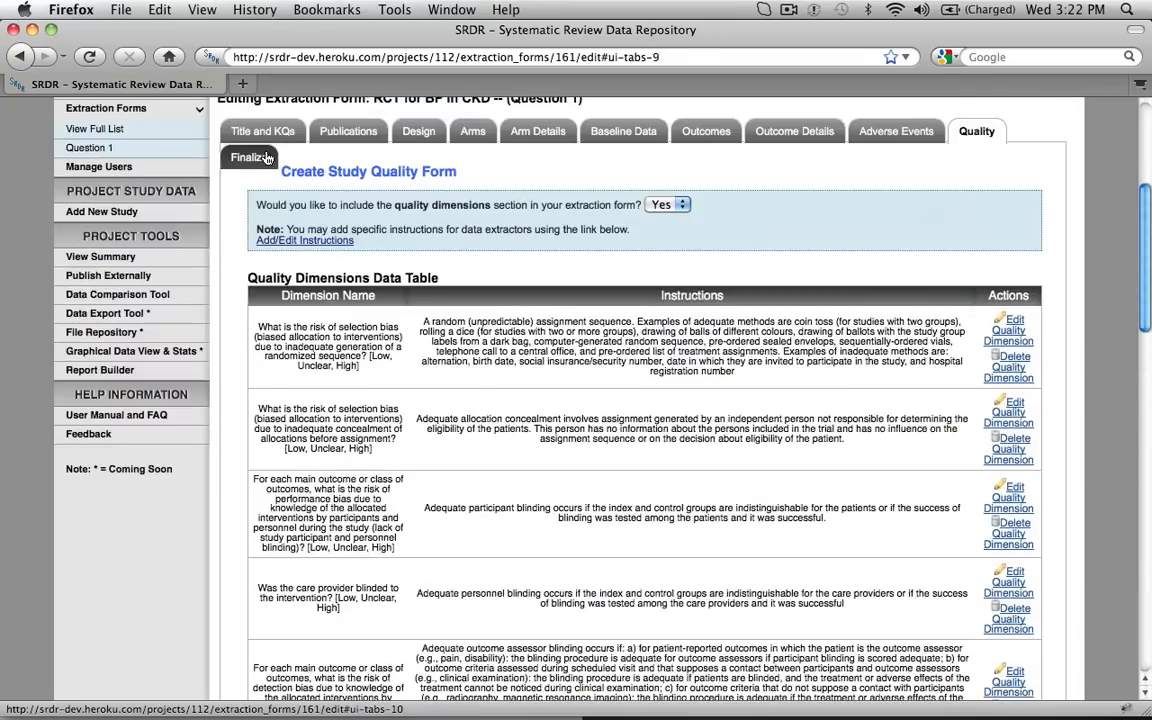
left_click(250, 158)
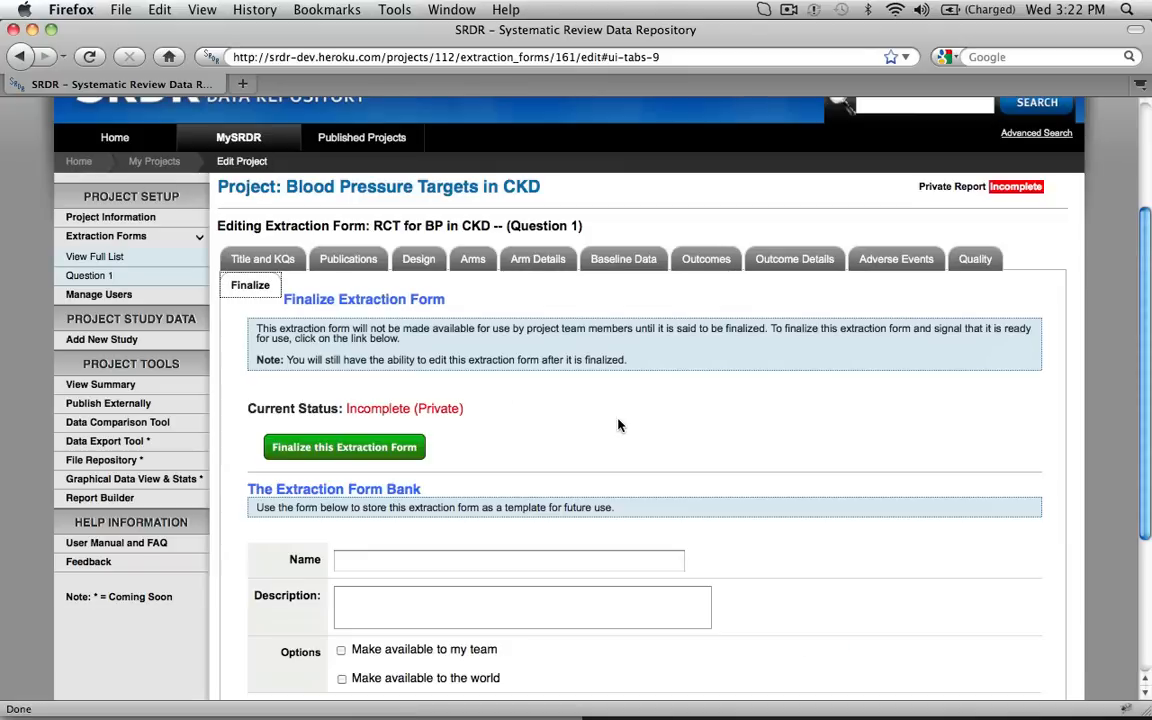
scroll(618, 425, "down", 3)
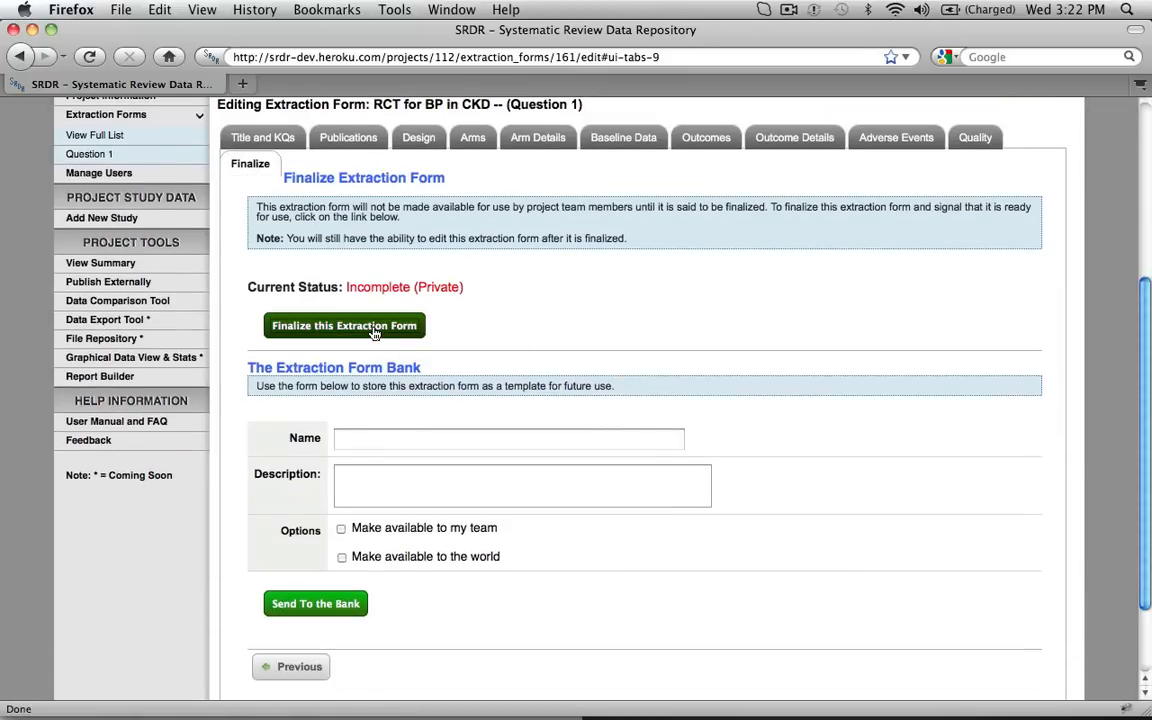
left_click(374, 330)
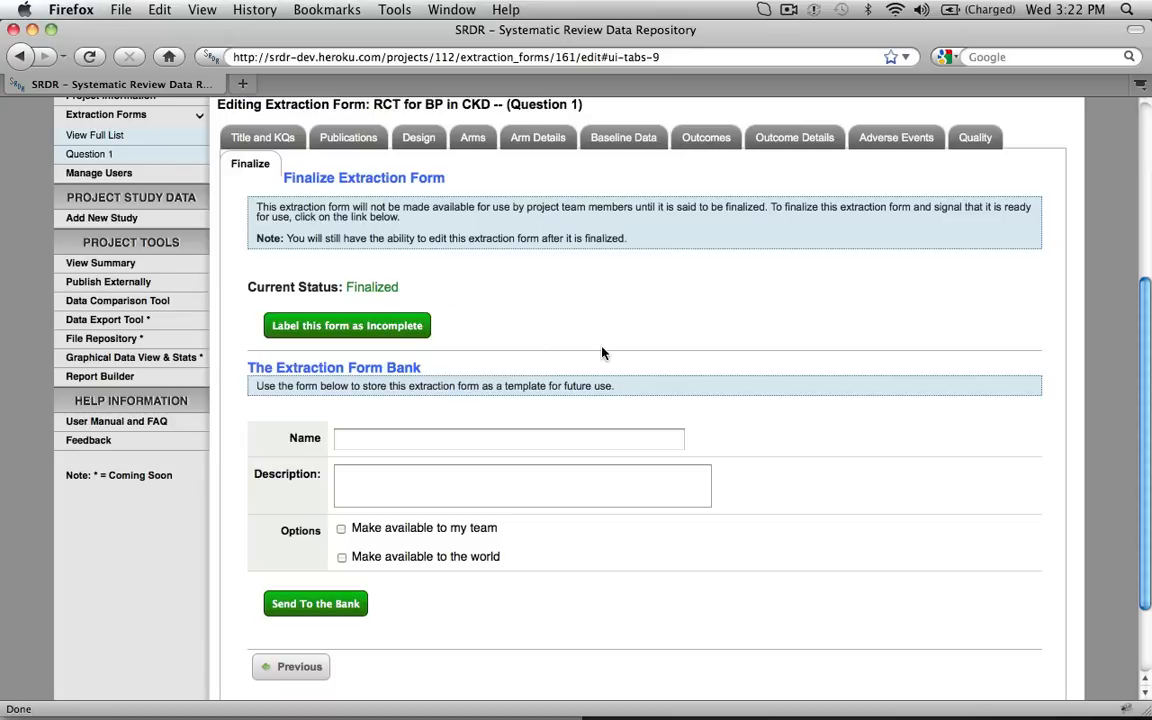
- Send the form to the Extraction Form Bank as "BP in CKD RCT", without a description and made available to the team
scroll(602, 352, "down", 3)
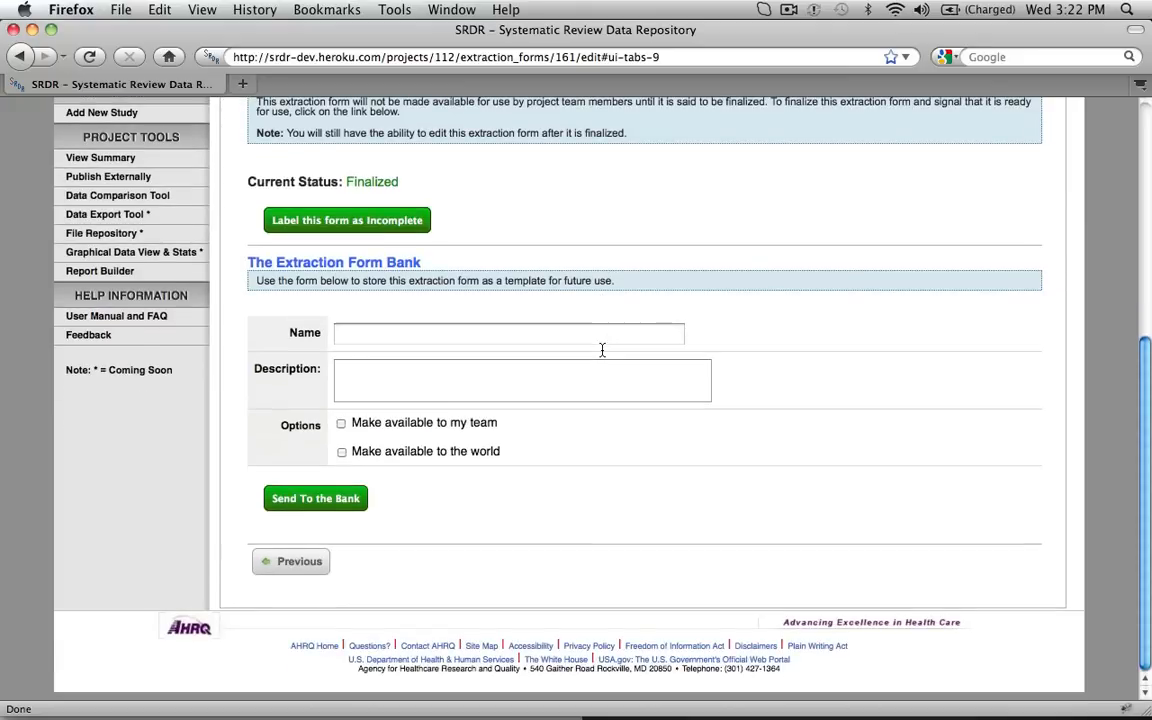
left_click(585, 336)
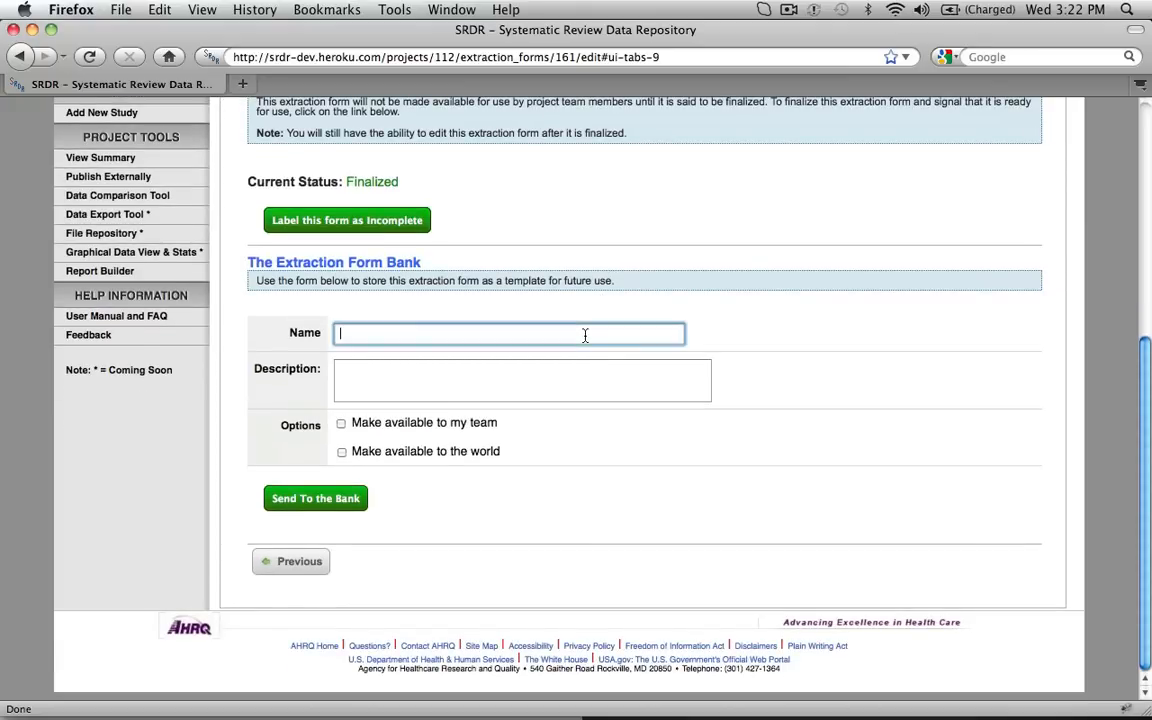
type("BP in")
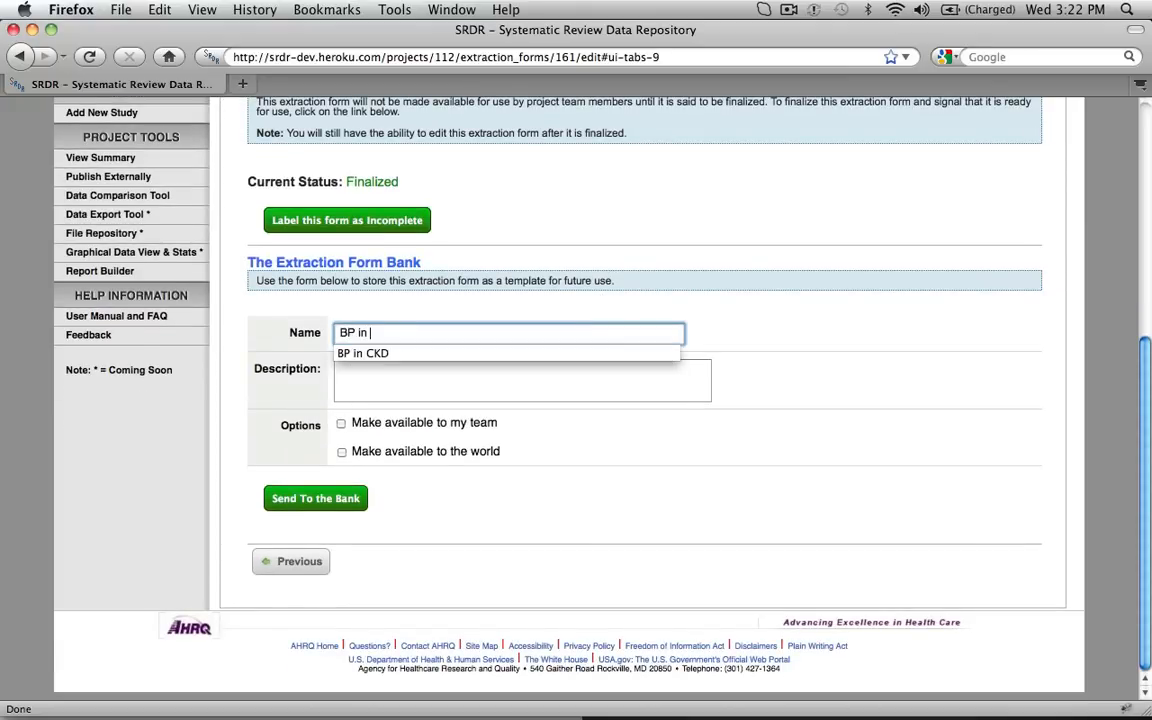
type(" CKD RCT")
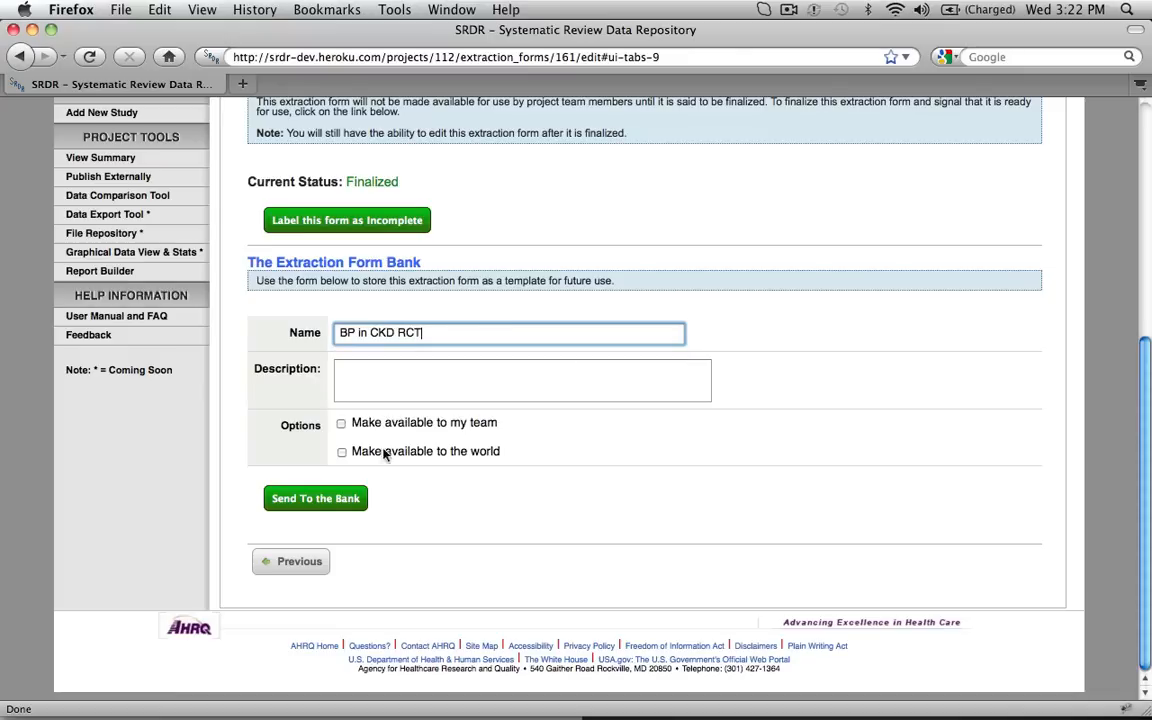
left_click(341, 424)
left_click(350, 506)
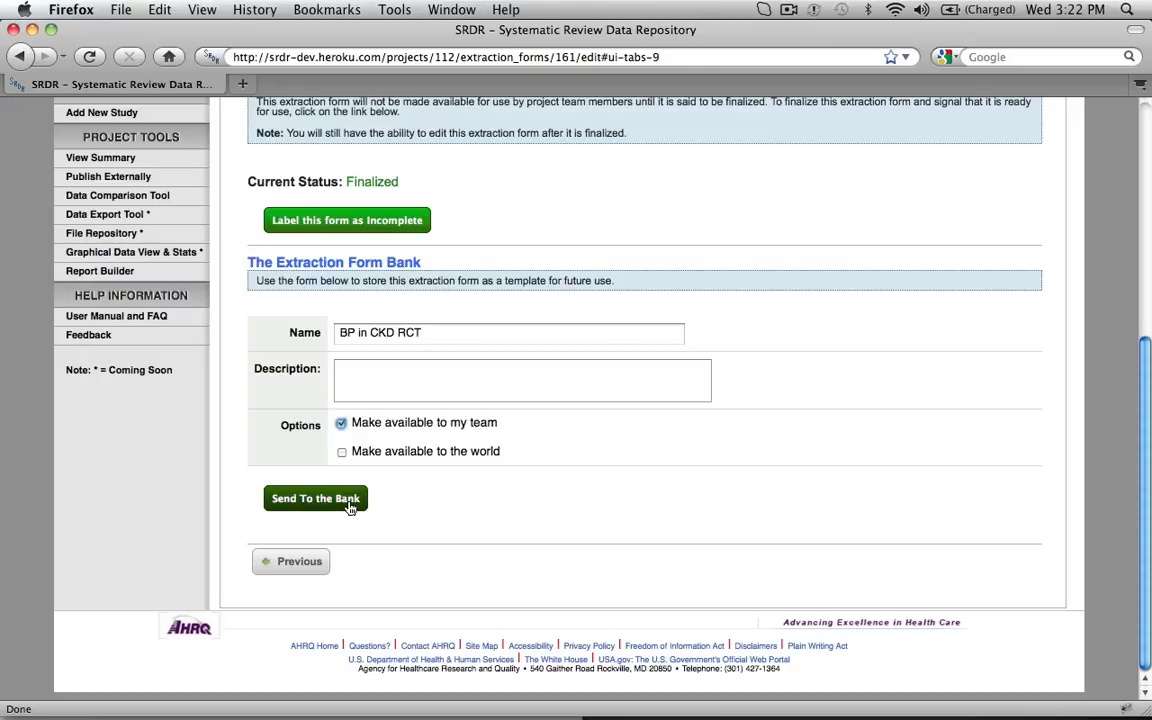